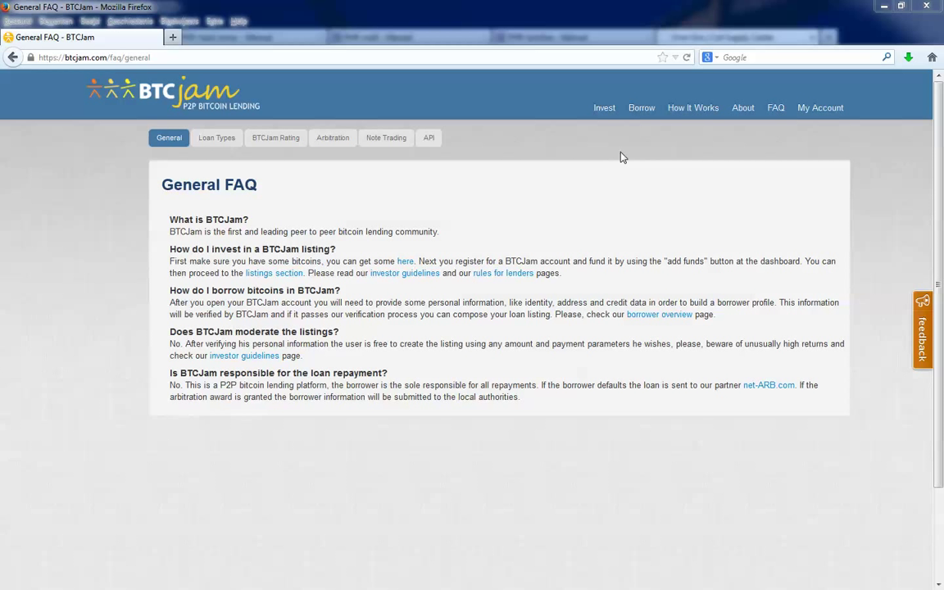
# Open the blank New listing form via Borrow > Create Your Loan Listing
pyautogui.click(641, 113)
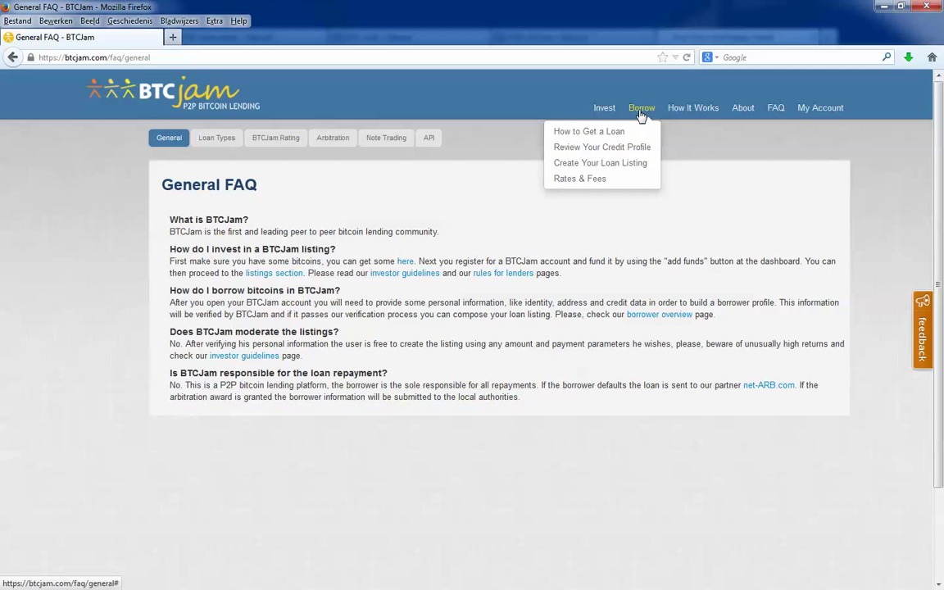
pyautogui.click(599, 163)
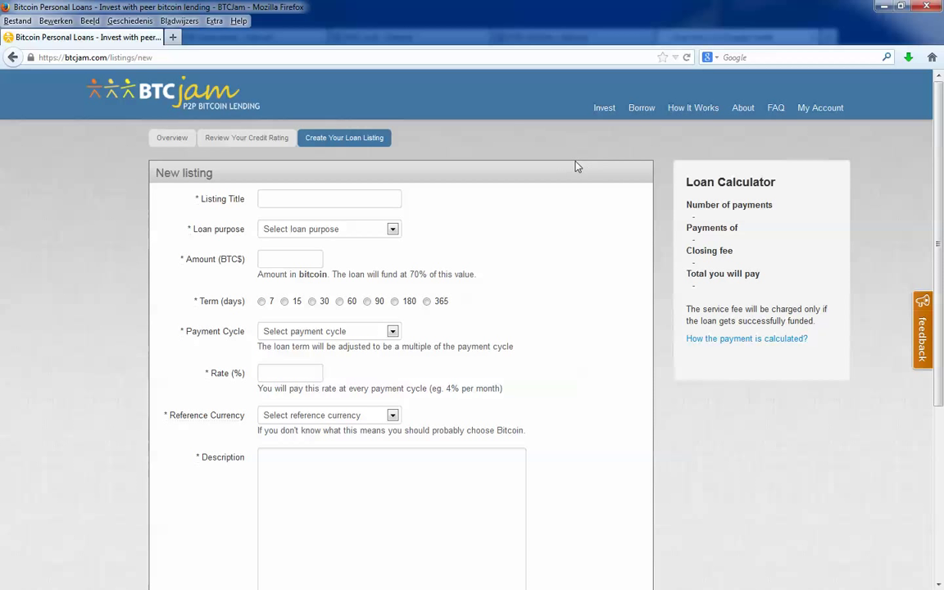
# Enter '10% - 1 BTC' as the listing title and pick Business as the loan purpose
pyautogui.click(351, 198)
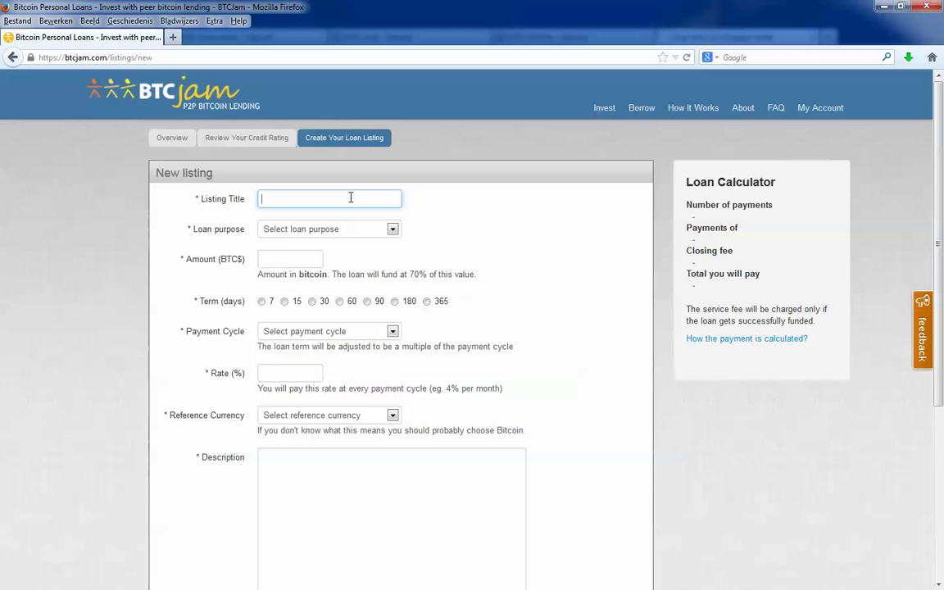
pyautogui.write('1')
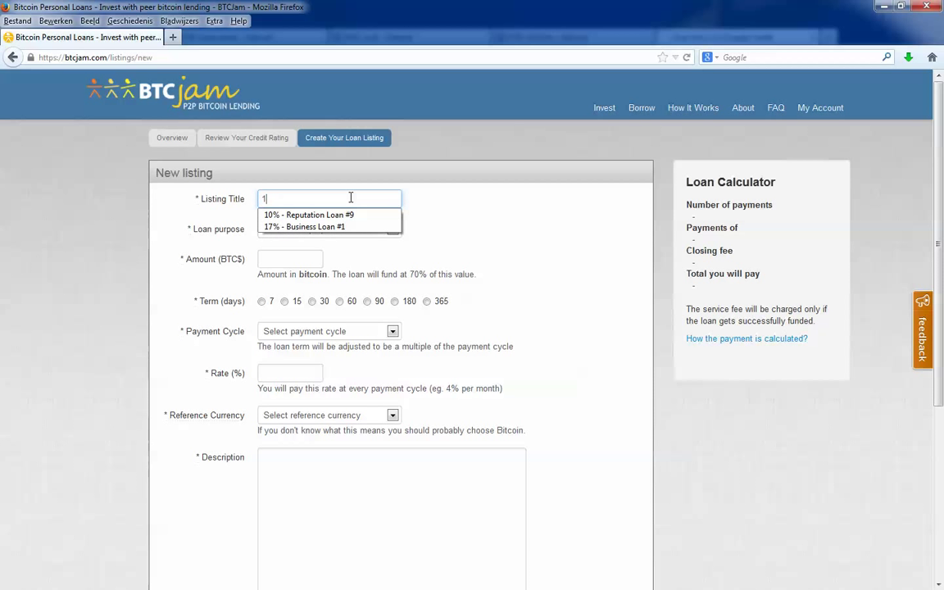
pyautogui.write('0% - 1 BTC')
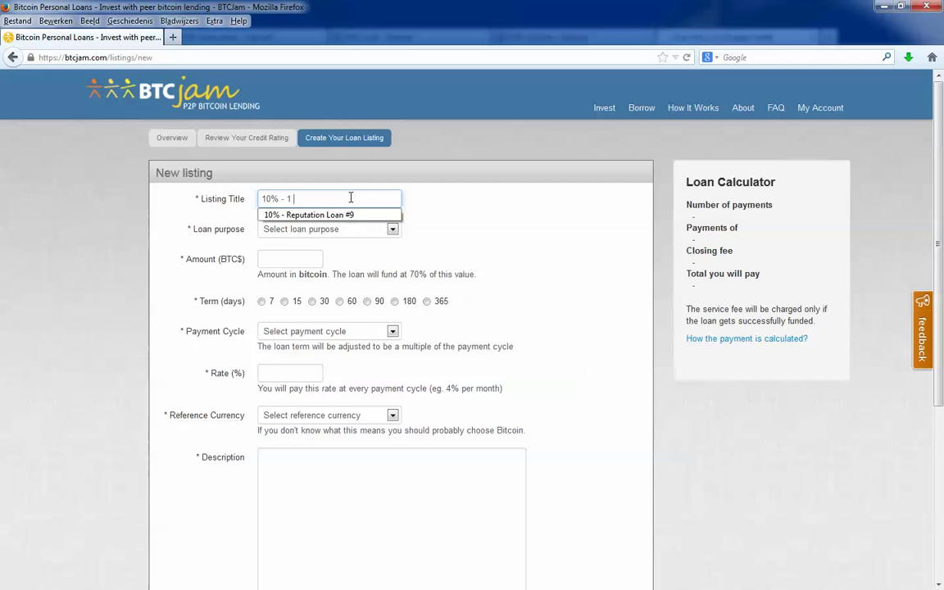
pyautogui.click(310, 231)
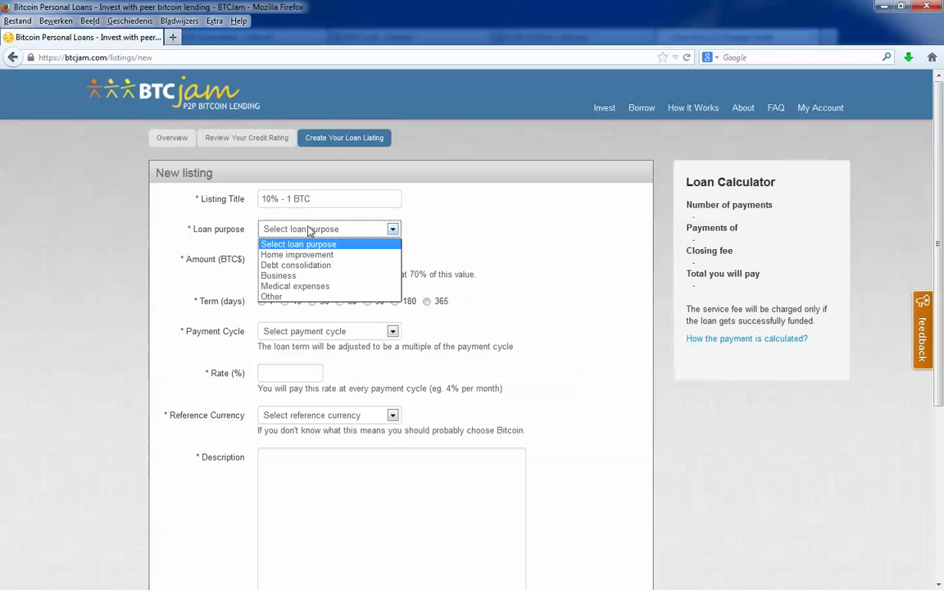
pyautogui.click(296, 279)
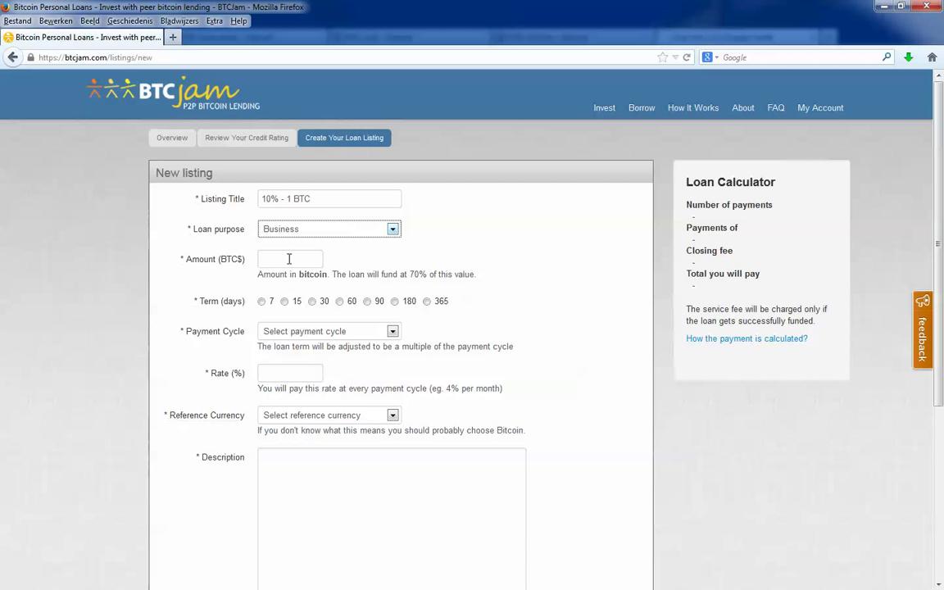
pyautogui.click(288, 259)
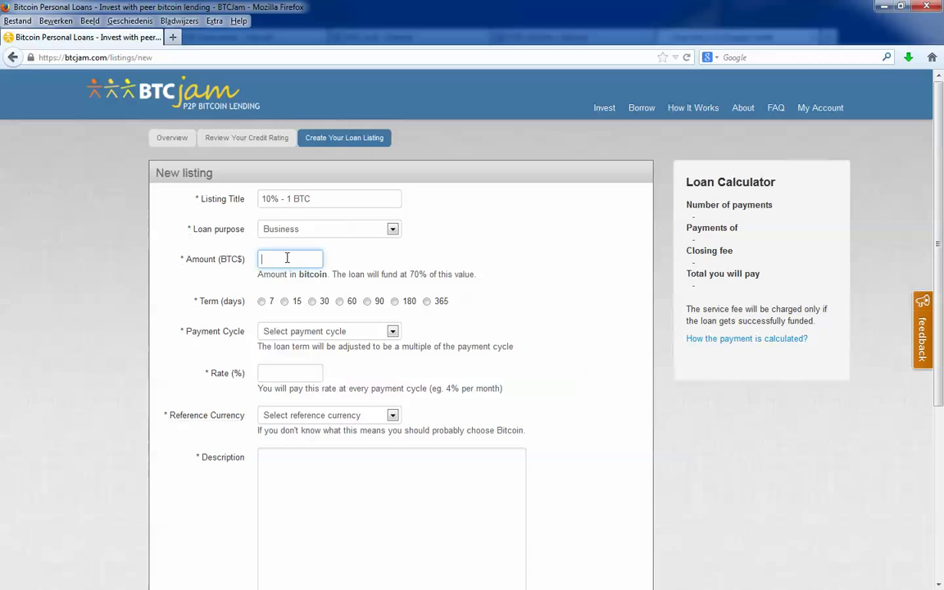
# Fill in amount 1 BTC, a 30-day term, payments on the 10th of the month, and 10% rate
pyautogui.write('1')
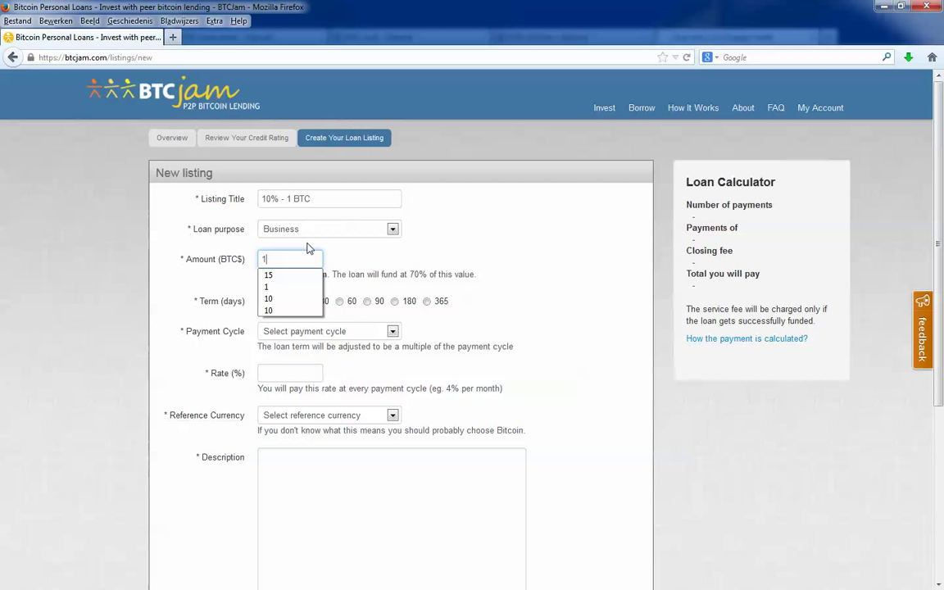
pyautogui.click(363, 258)
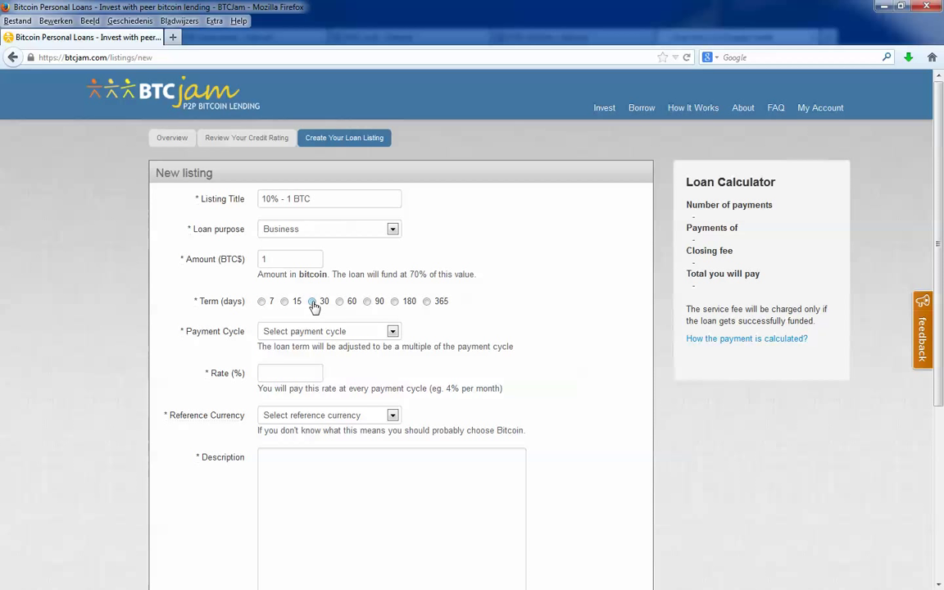
pyautogui.click(313, 302)
pyautogui.click(288, 334)
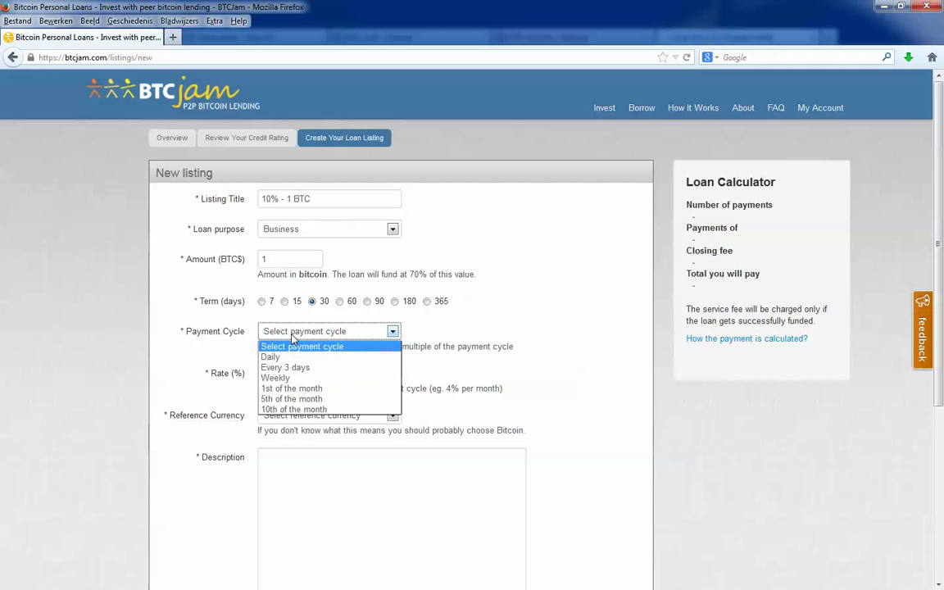
pyautogui.click(297, 410)
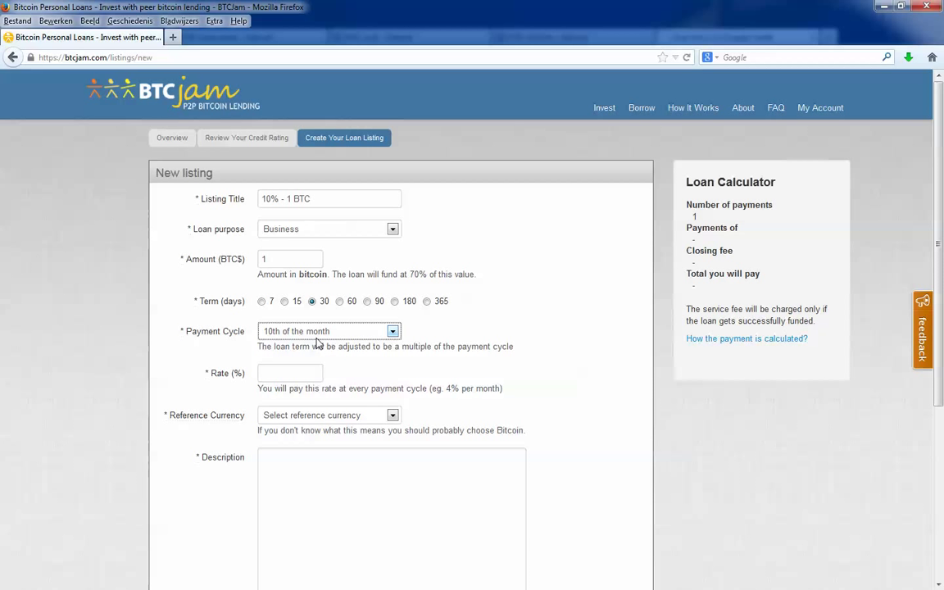
pyautogui.click(288, 373)
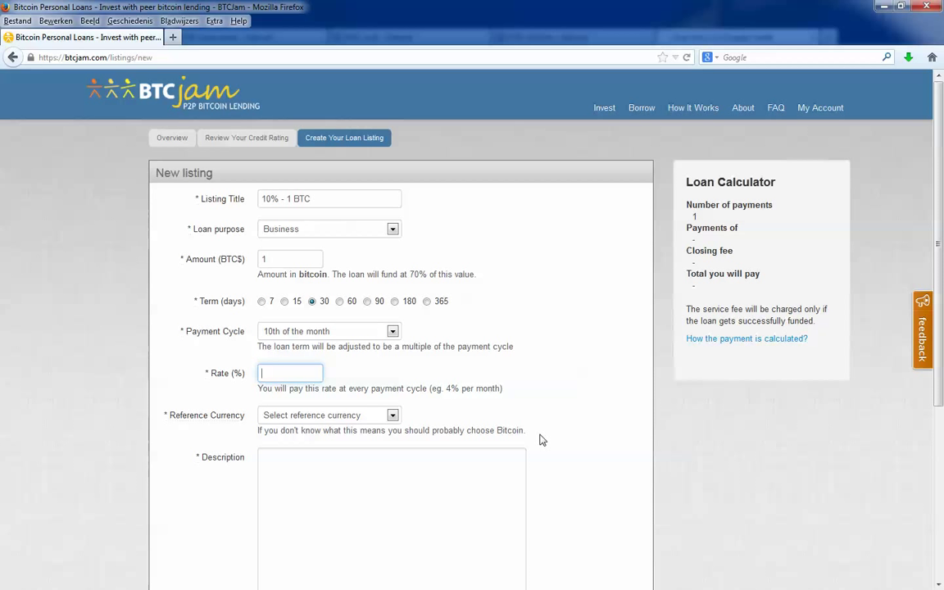
pyautogui.write('10')
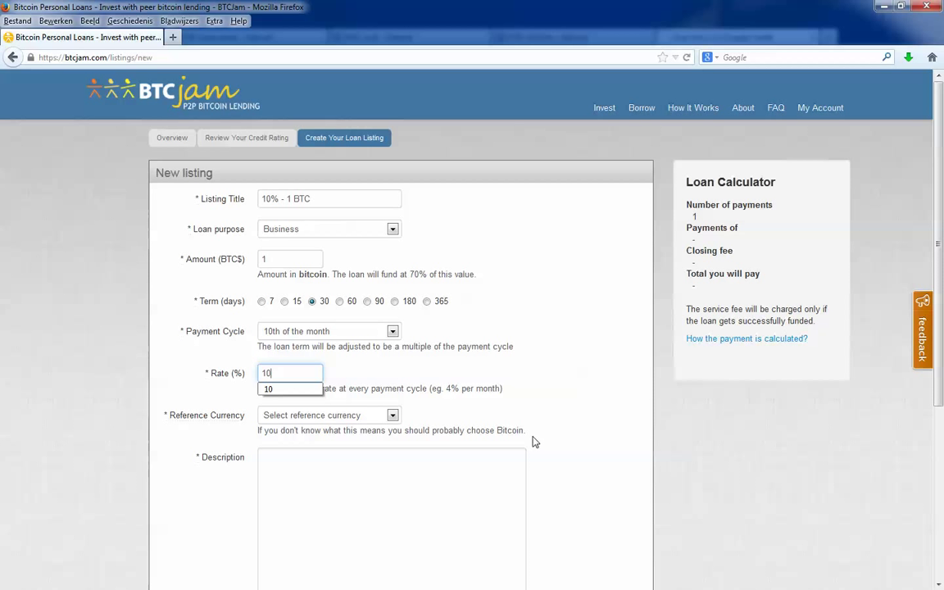
pyautogui.press('Tab')
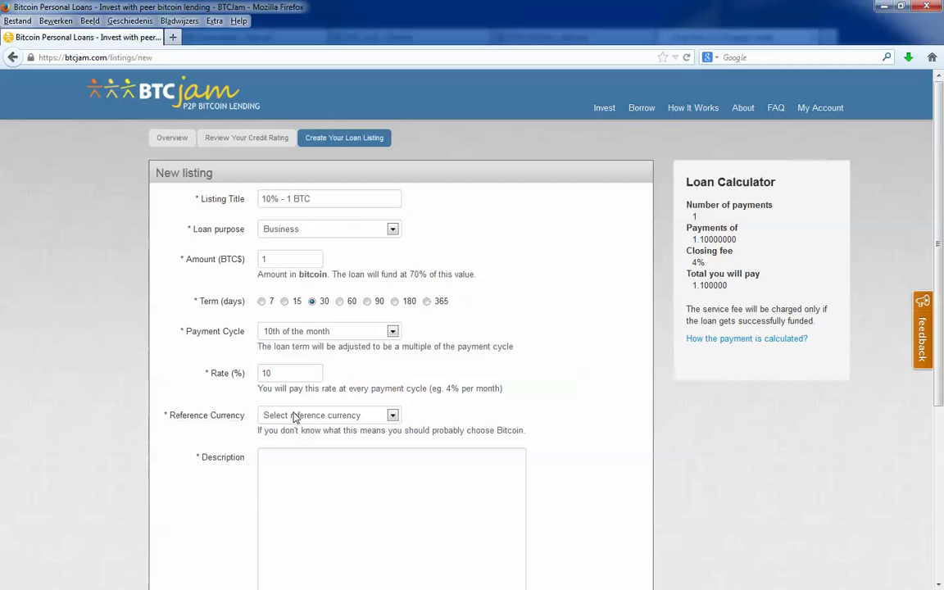
# Set the listing's reference currency to Bitcoin
pyautogui.click(319, 418)
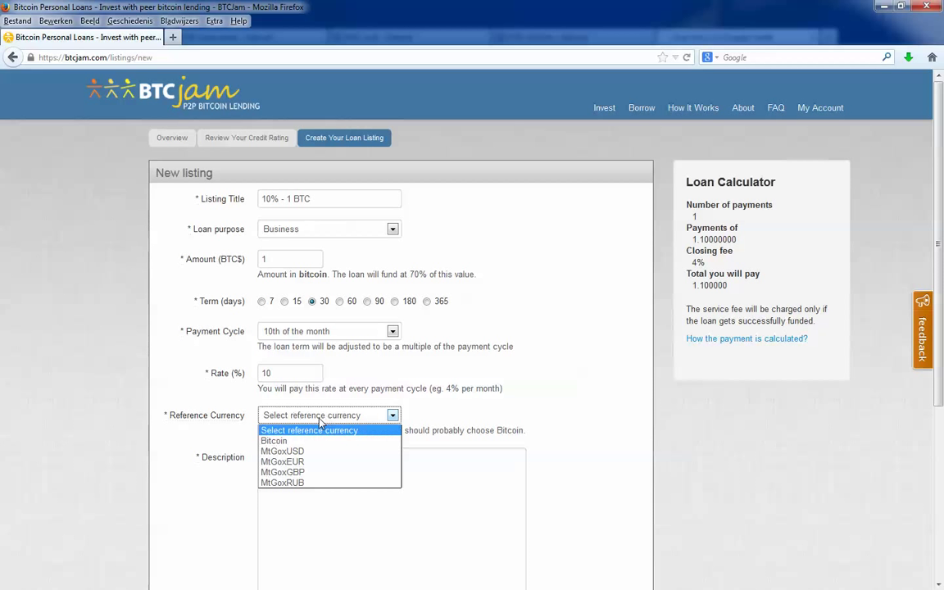
pyautogui.click(272, 442)
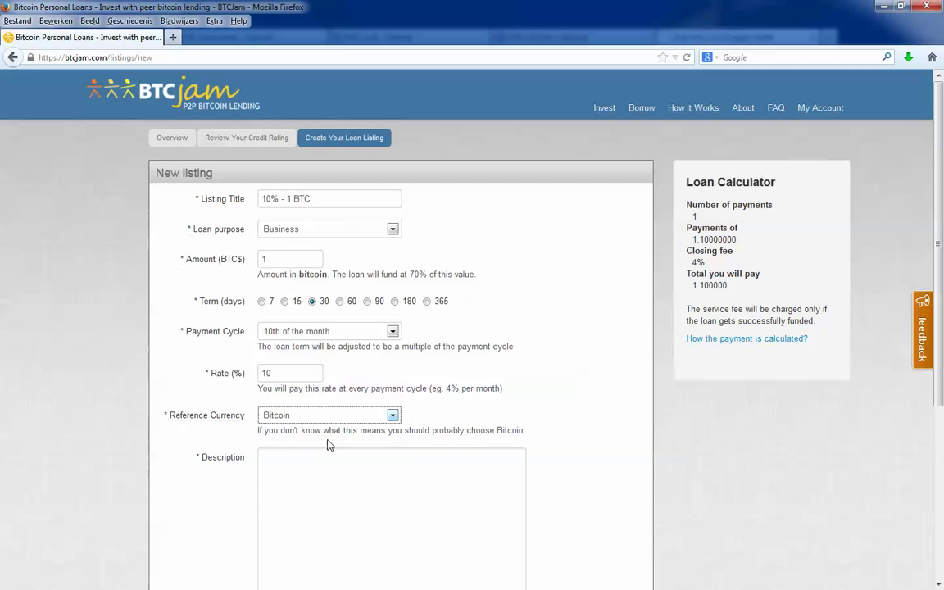
pyautogui.click(324, 416)
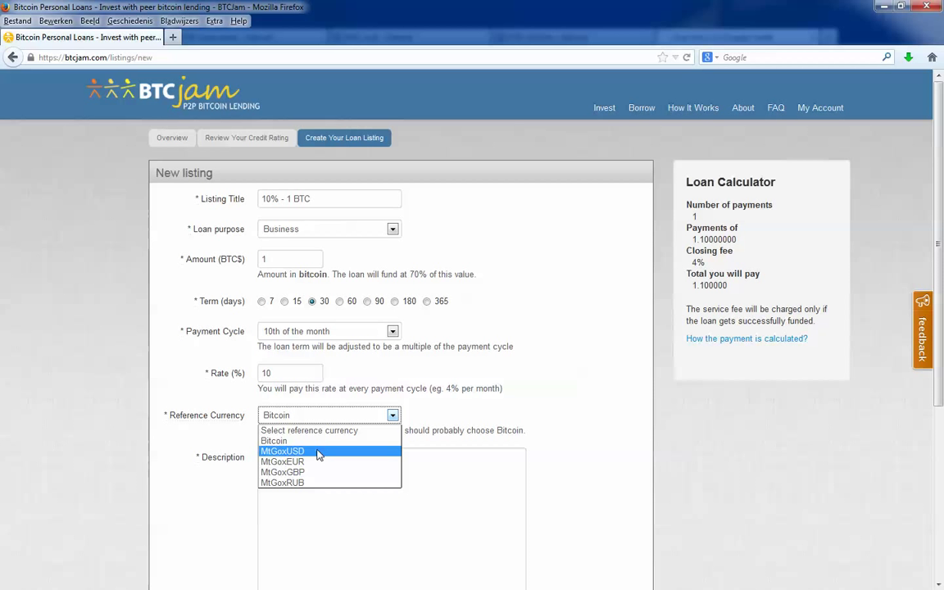
pyautogui.click(385, 441)
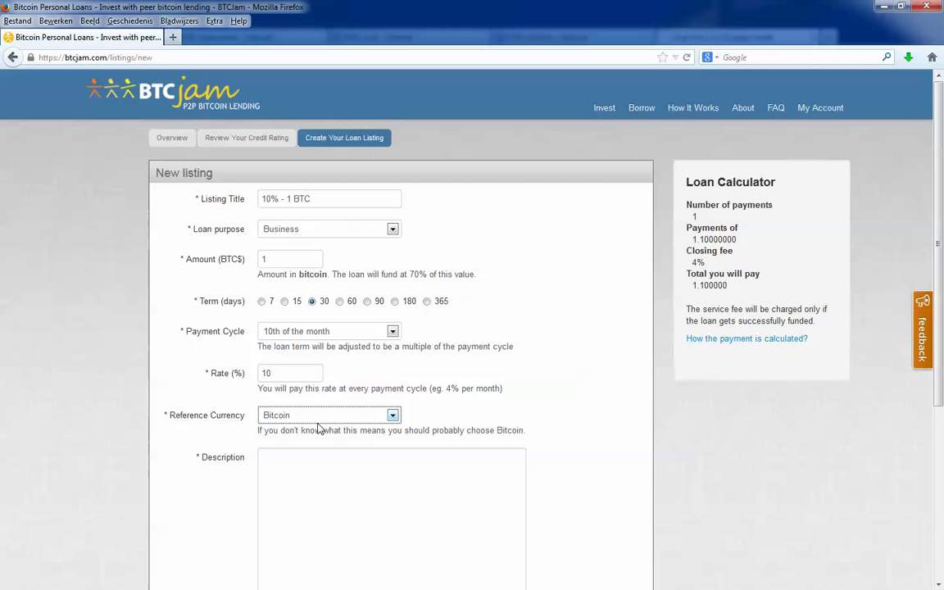
# Write the description 'The loan will be used for Affiliate Marketing.' followed by 'Thank you'
pyautogui.click(443, 467)
pyautogui.scroll(-1, 299, 350)
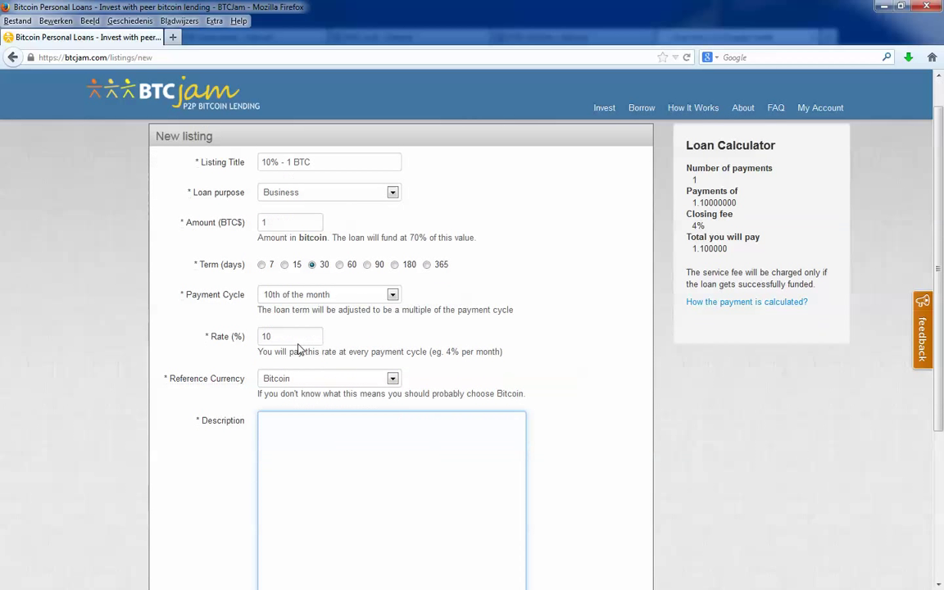
pyautogui.scroll(-1, 299, 350)
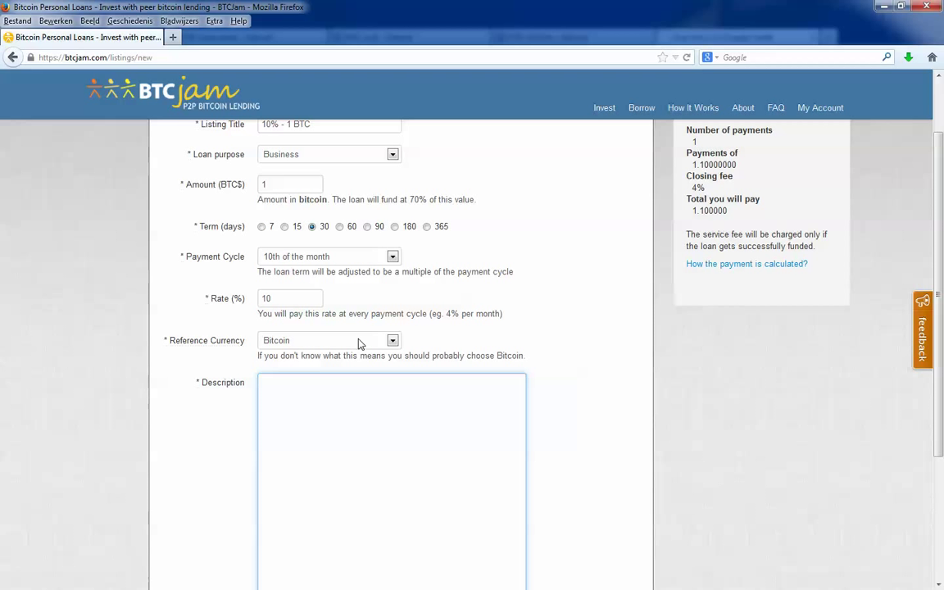
pyautogui.write('The loan will be used for Affiliate Marketing.')
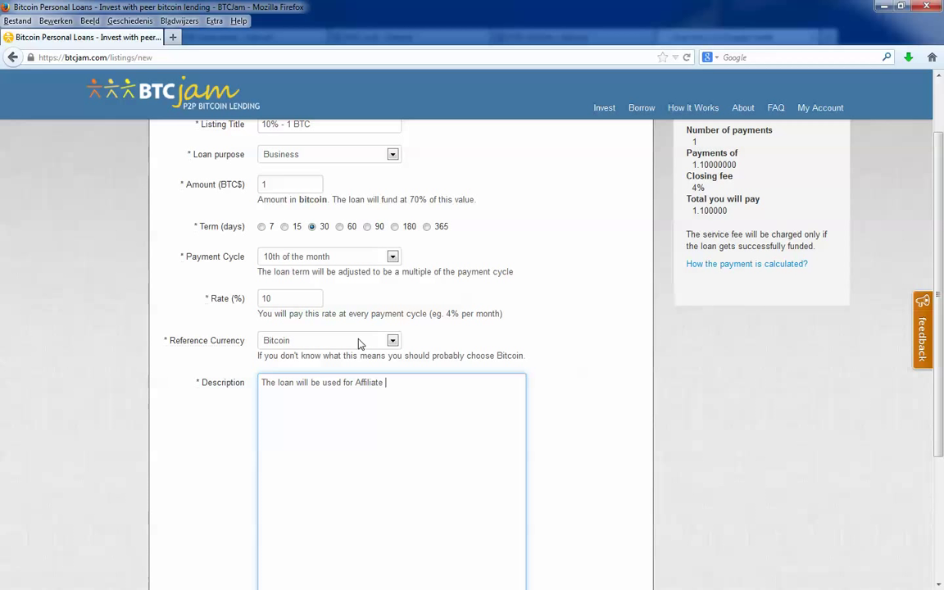
pyautogui.press('Return')
pyautogui.press('Return')
pyautogui.write('Thank you')
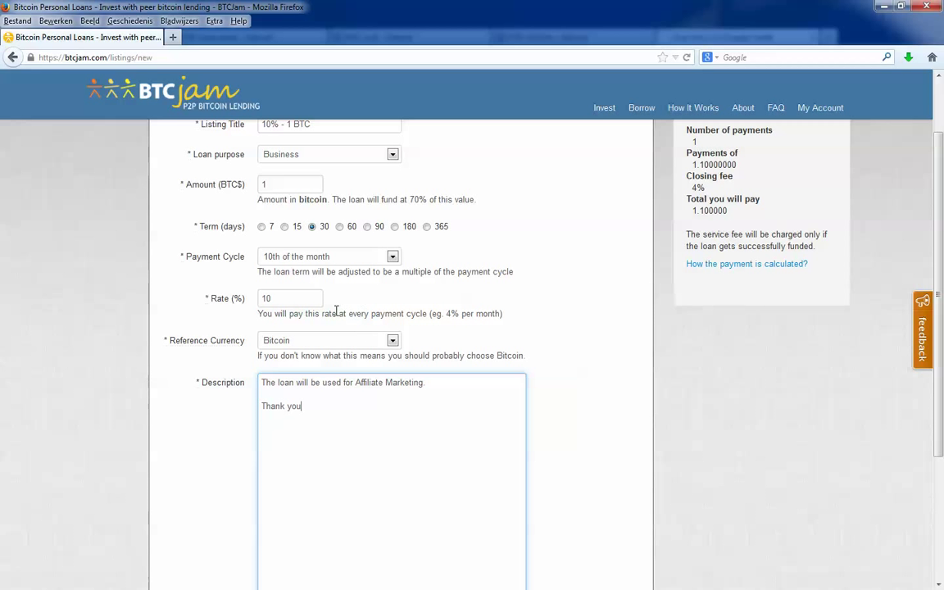
pyautogui.scroll(-4, 316, 311)
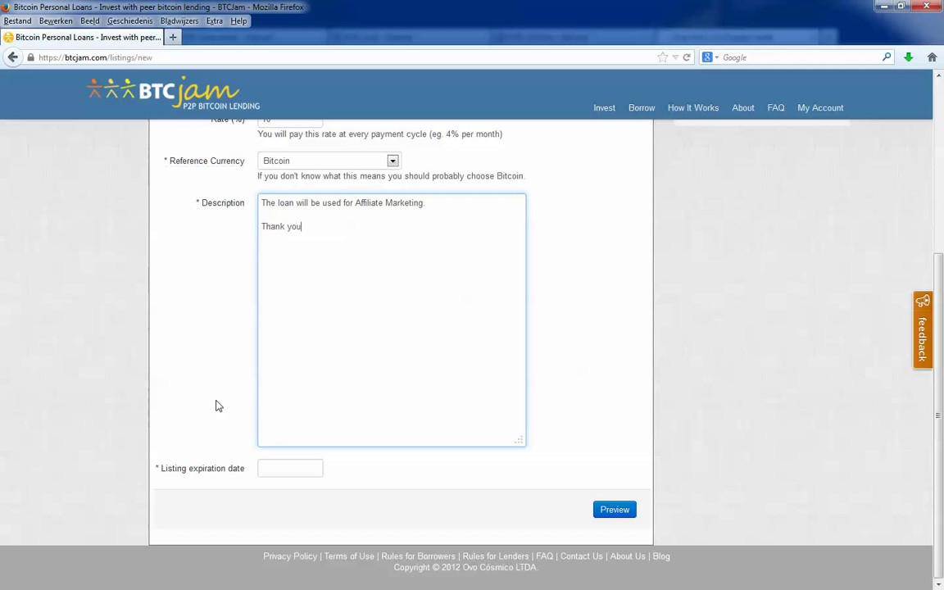
pyautogui.click(285, 466)
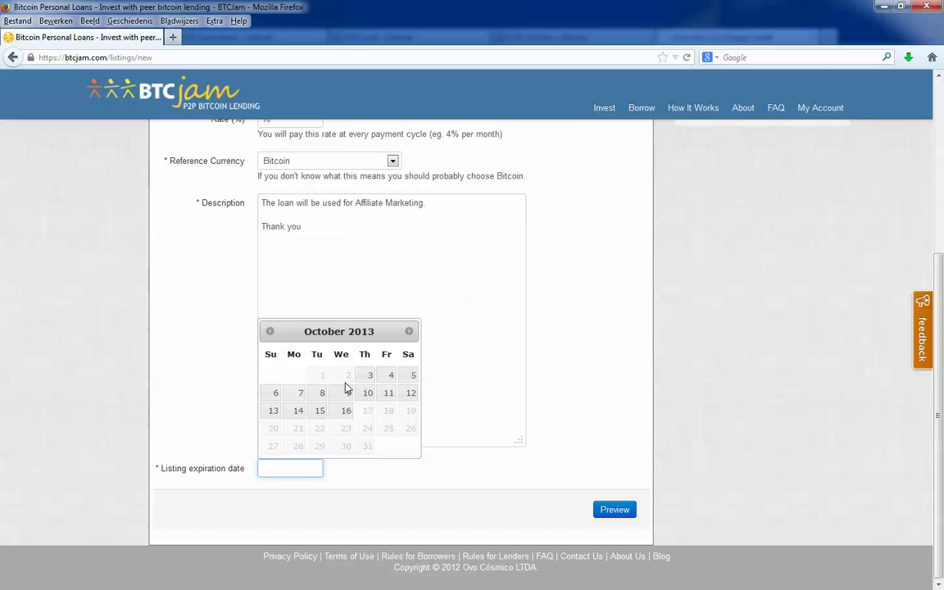
# Pick 16 October 2013 as the listing expiration date
pyautogui.scroll(3, 346, 387)
pyautogui.scroll(-3, 371, 383)
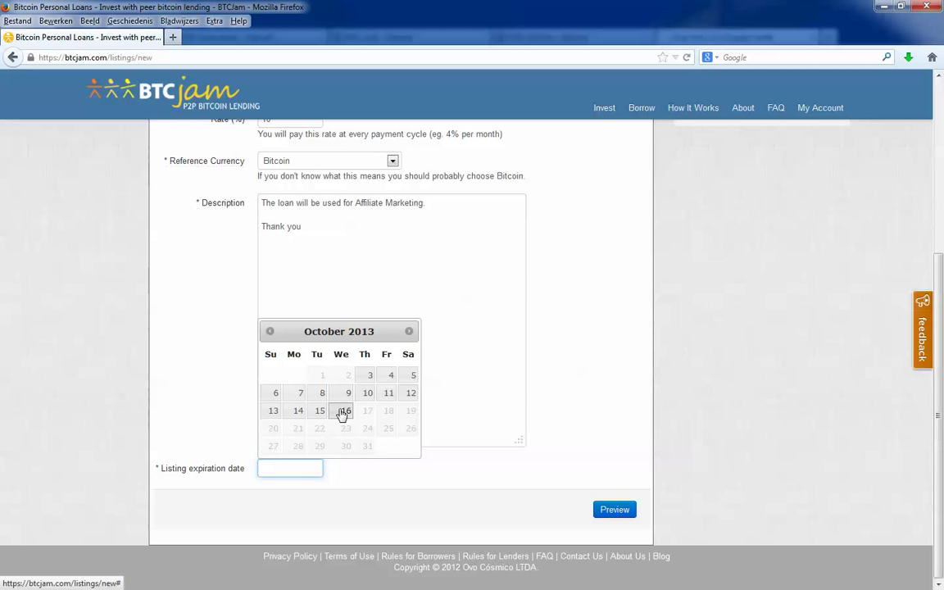
pyautogui.click(345, 414)
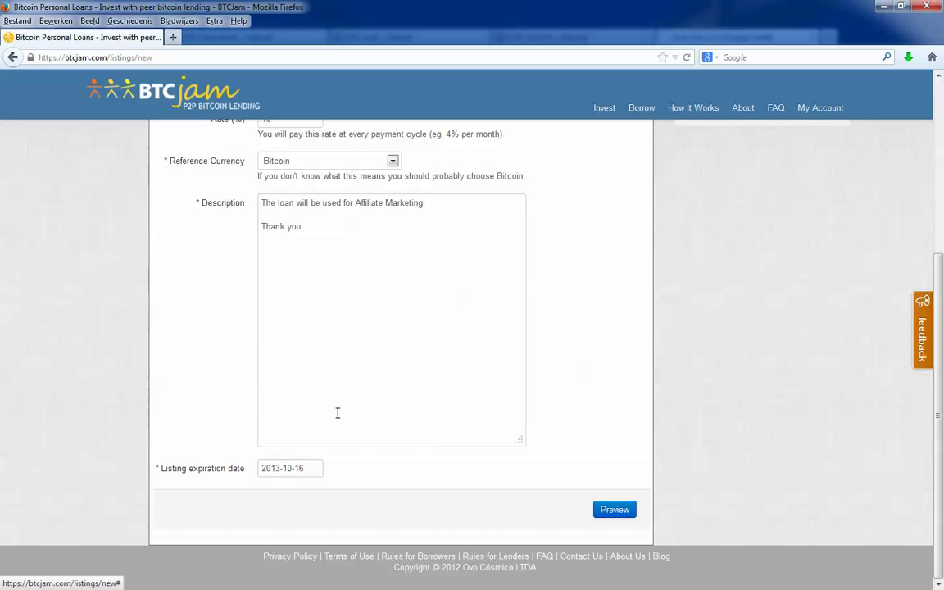
pyautogui.scroll(3, 472, 432)
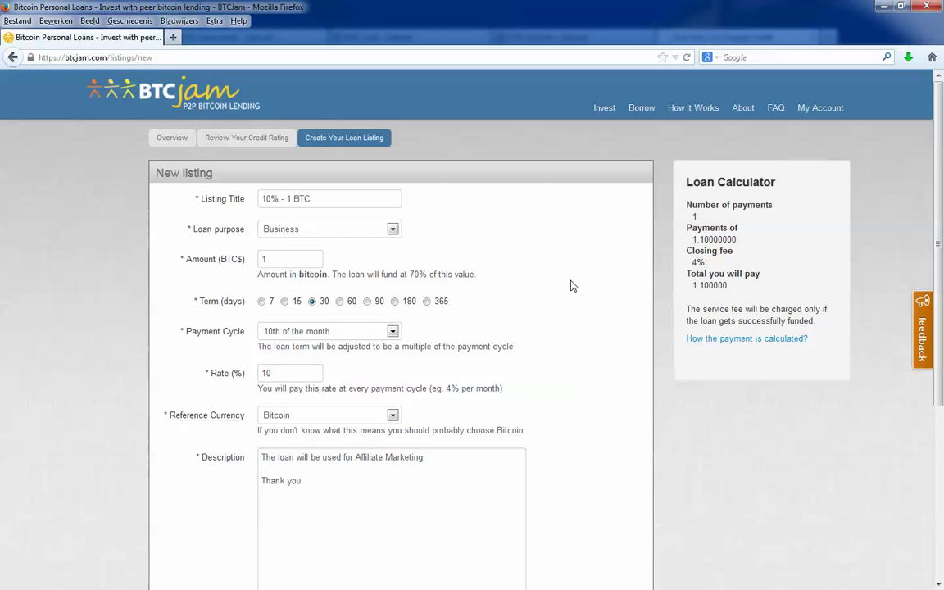
pyautogui.moveTo(691, 239); pyautogui.dragTo(738, 240)
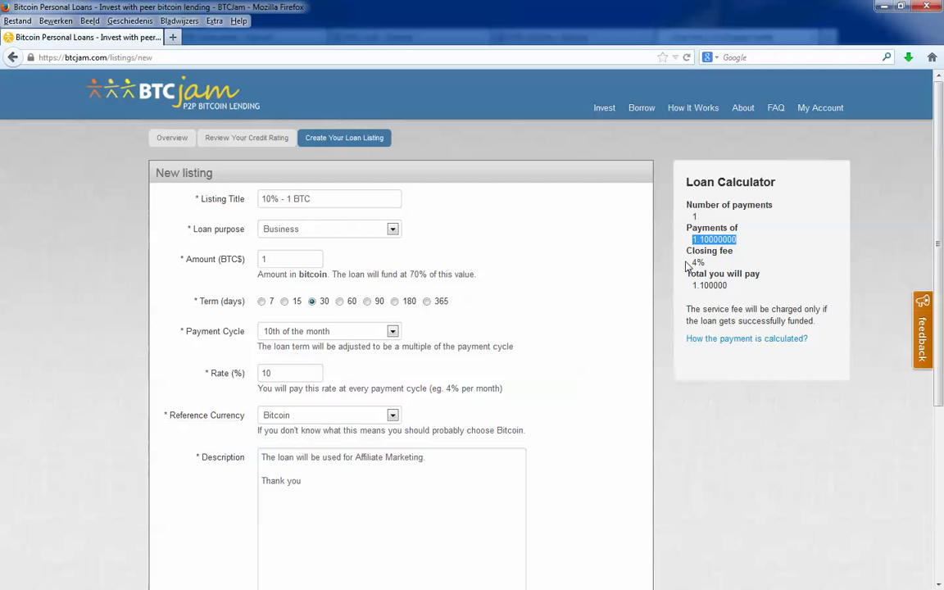
pyautogui.click(706, 263)
pyautogui.moveTo(287, 257); pyautogui.dragTo(155, 257)
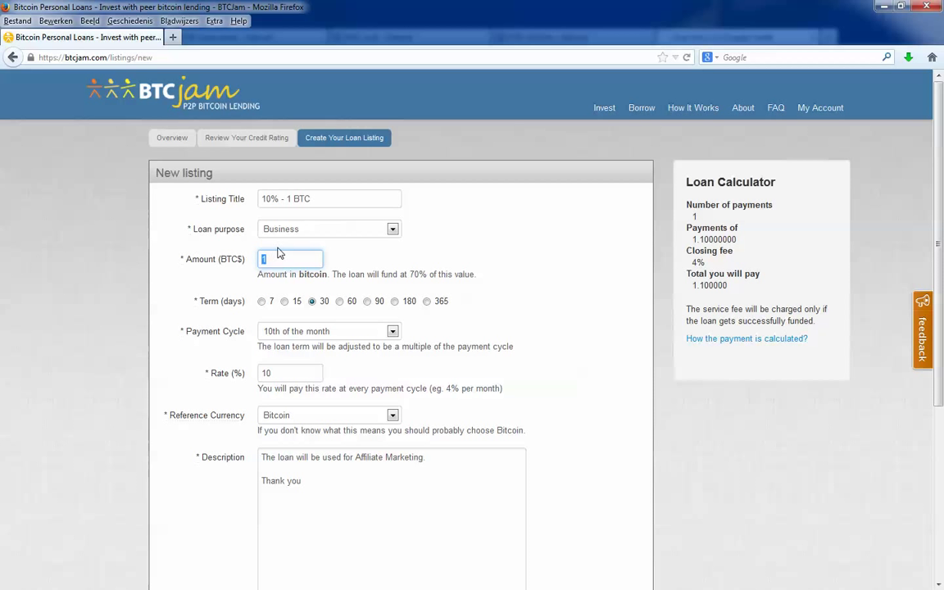
pyautogui.write('10')
pyautogui.click(360, 236)
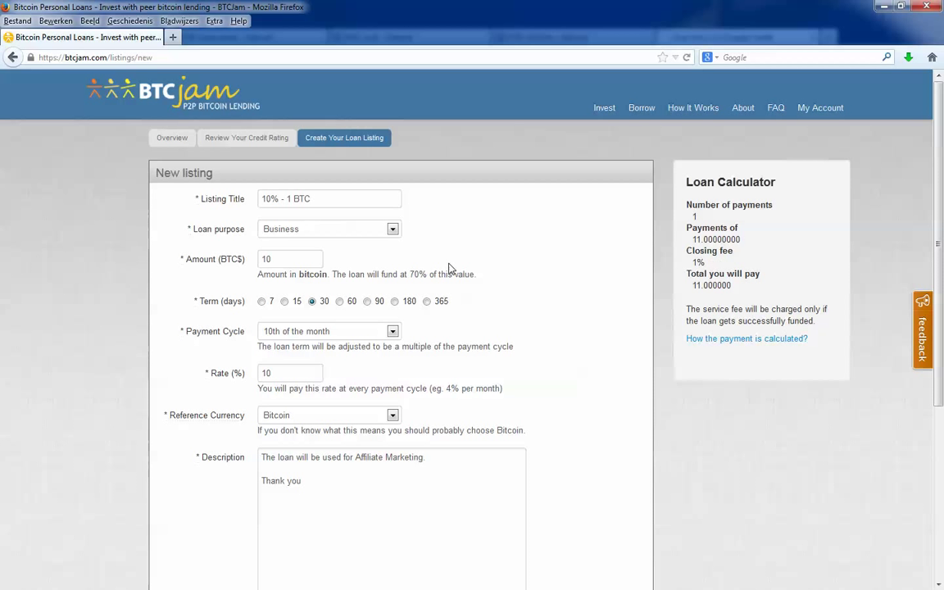
pyautogui.moveTo(284, 262); pyautogui.dragTo(202, 266)
pyautogui.write('1')
pyautogui.click(504, 268)
pyautogui.moveTo(695, 285)
pyautogui.mouseDown()
pyautogui.moveTo(739, 295)
pyautogui.moveTo(702, 285)
pyautogui.mouseUp()
pyautogui.click(548, 279)
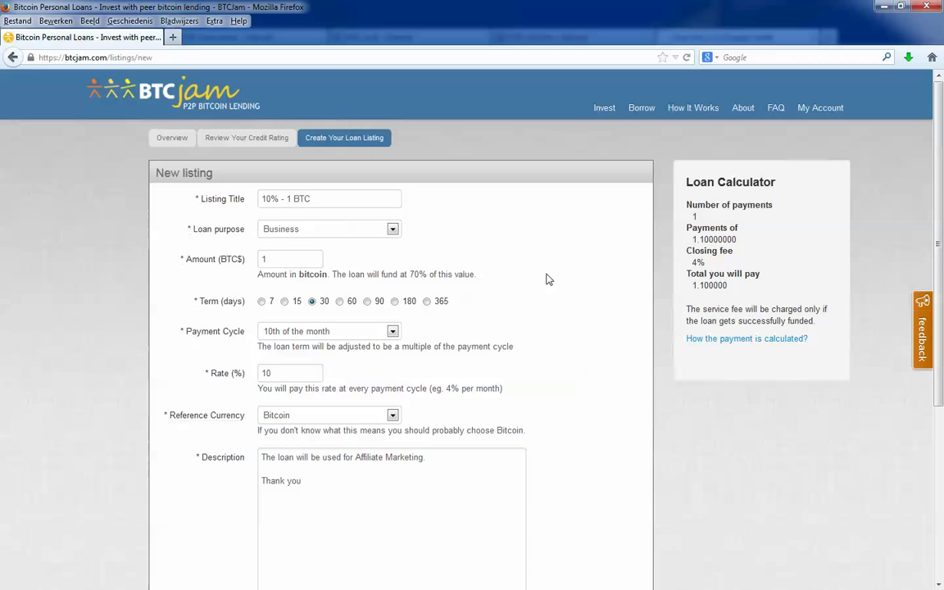
pyautogui.moveTo(711, 289); pyautogui.dragTo(737, 291)
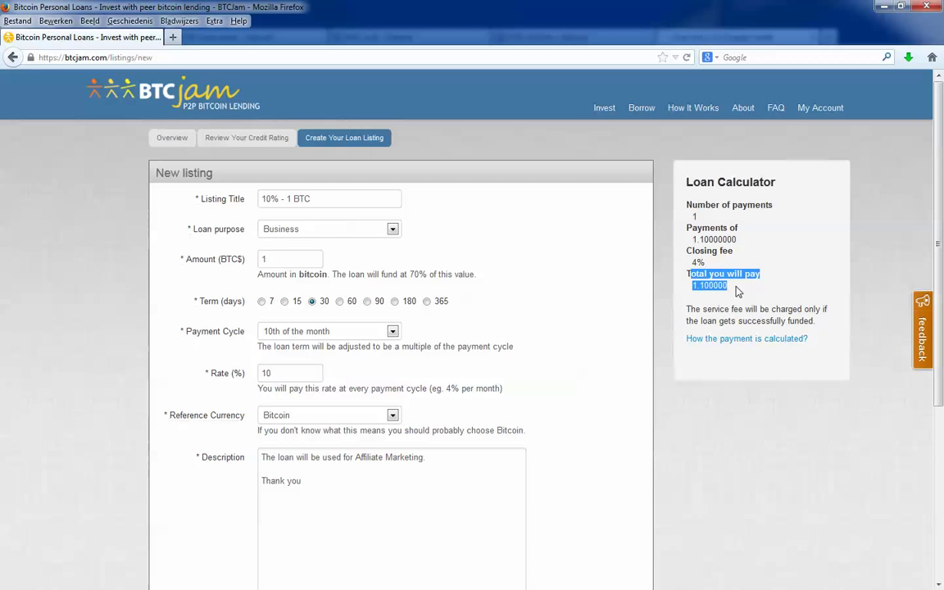
pyautogui.click(554, 295)
# Preview the 10% - 1 BTC listing, look it over, and submit it for creation
pyautogui.scroll(-5, 310, 295)
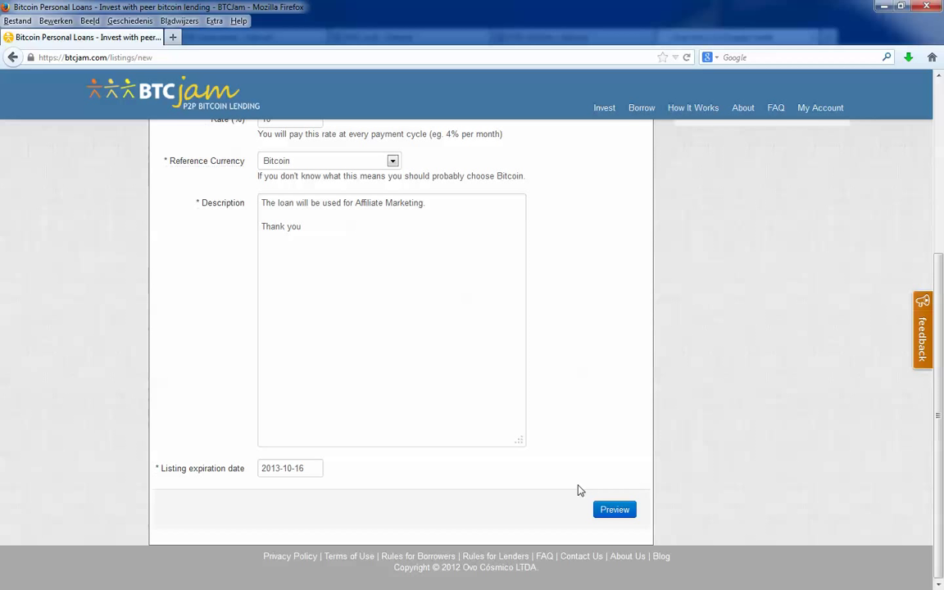
pyautogui.click(613, 510)
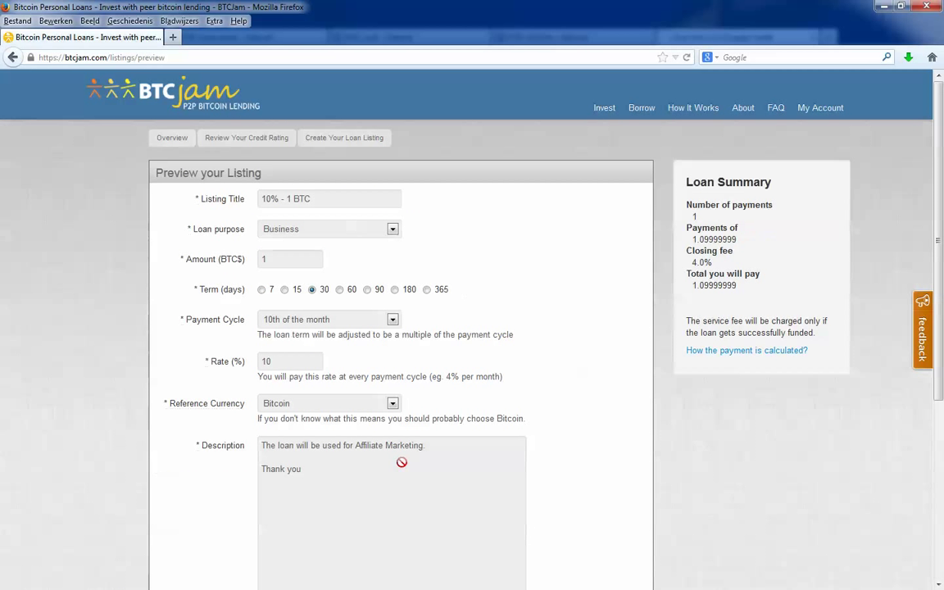
pyautogui.moveTo(270, 199); pyautogui.dragTo(284, 199)
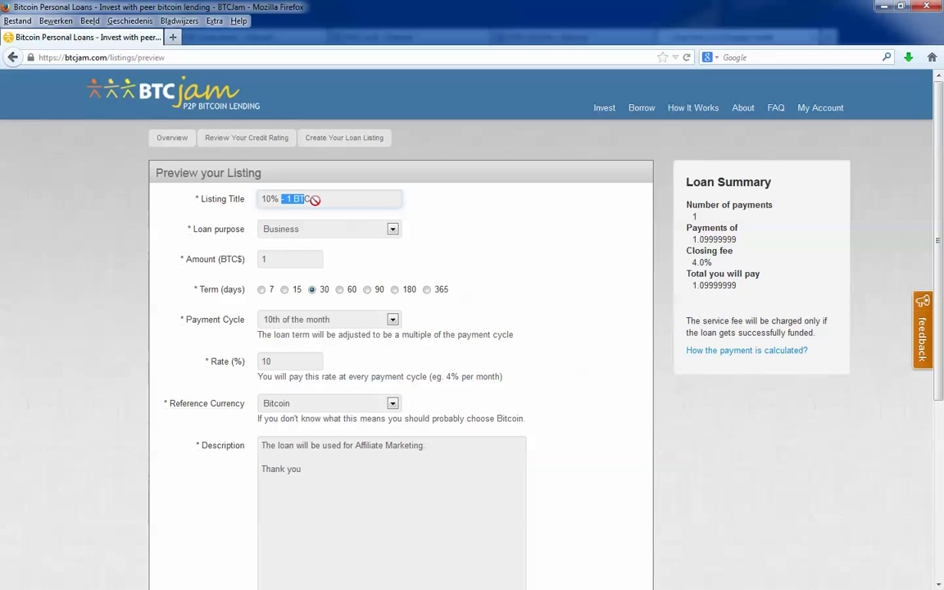
pyautogui.scroll(-3, 360, 338)
pyautogui.scroll(-2, 360, 337)
pyautogui.scroll(4, 325, 274)
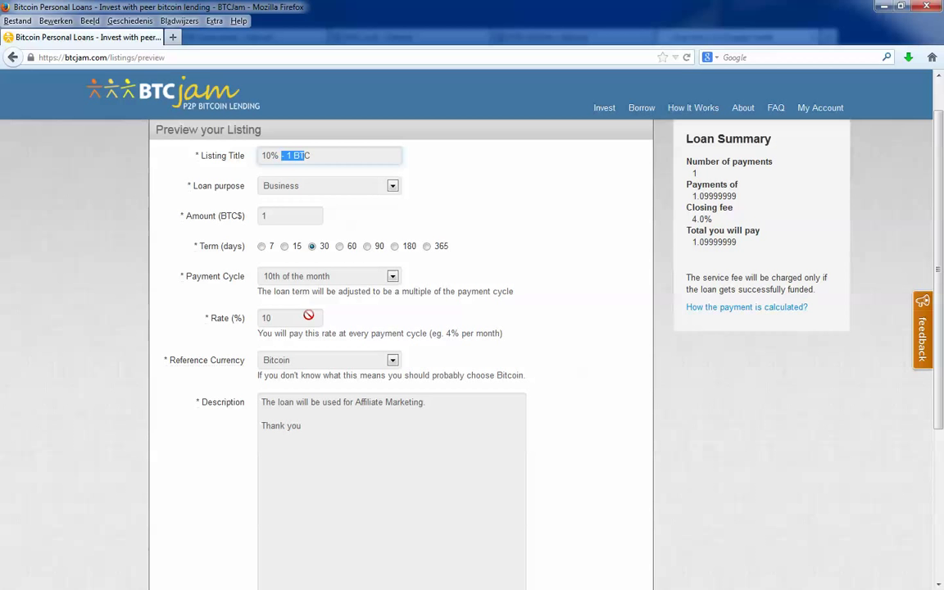
pyautogui.scroll(-3, 375, 333)
pyautogui.scroll(-2, 328, 334)
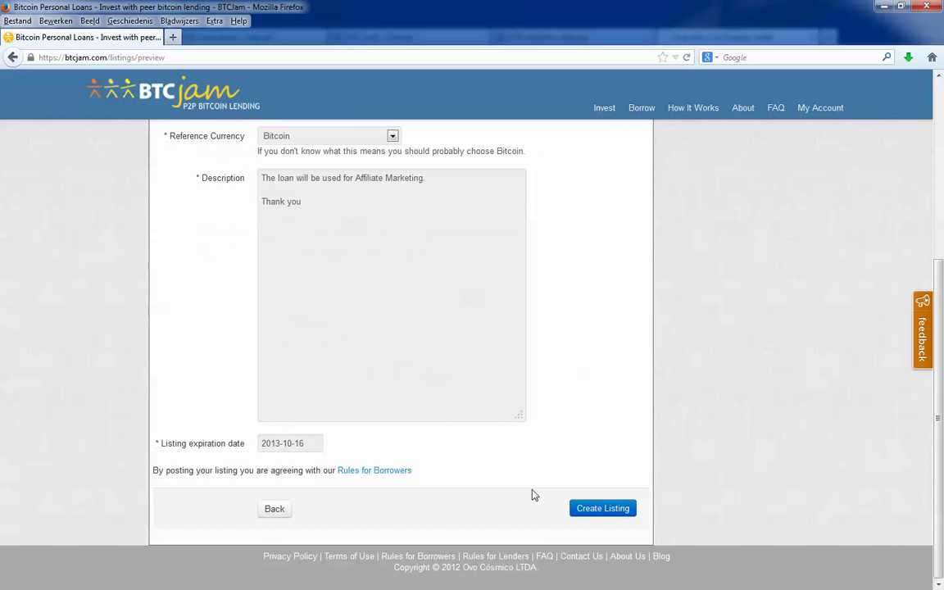
pyautogui.click(603, 509)
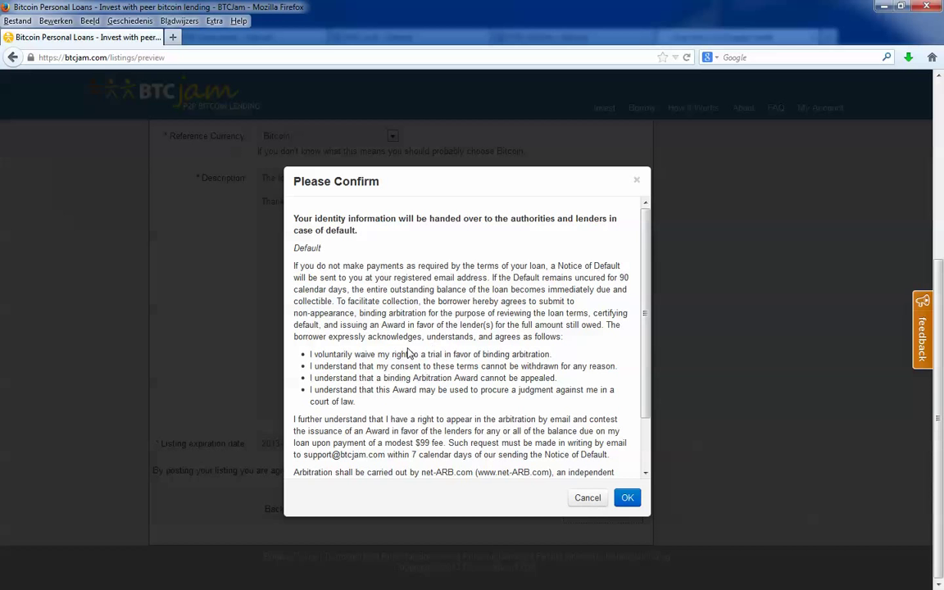
# Accept the default and arbitration terms to create the listing
pyautogui.scroll(-2, 401, 356)
pyautogui.scroll(3, 400, 364)
pyautogui.scroll(-3, 383, 361)
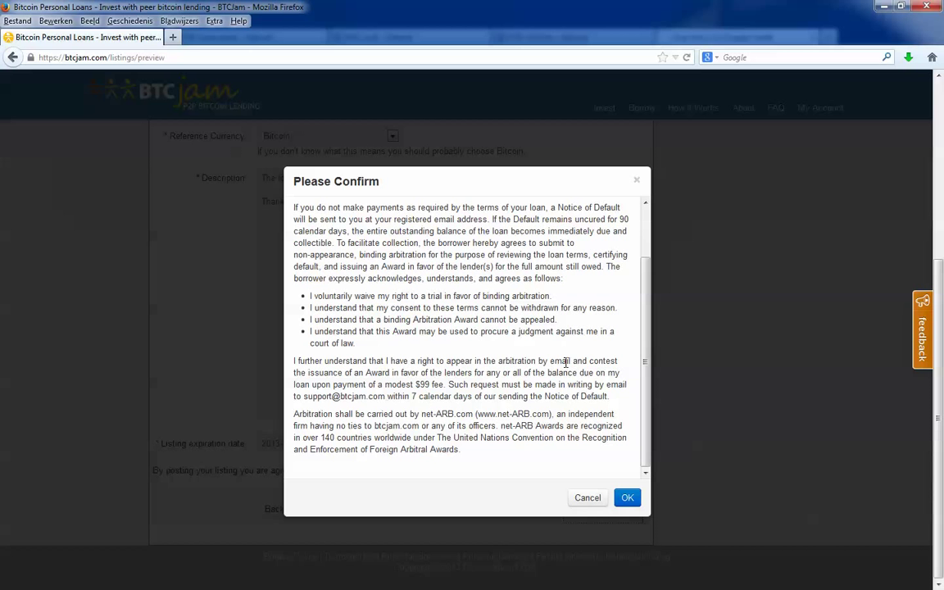
pyautogui.click(627, 498)
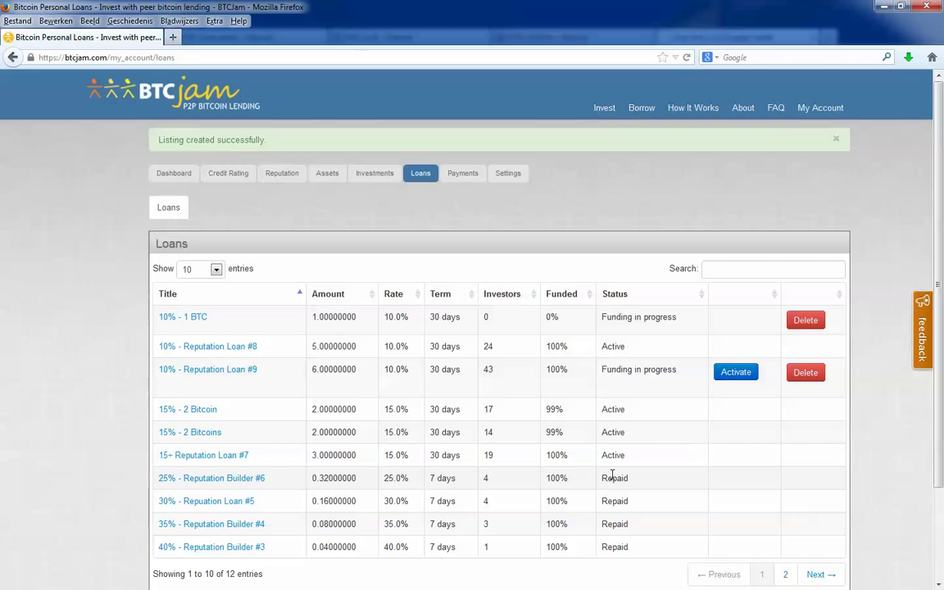
# Review the Loans table, highlighting the repaid loans, three active loans and Reputation Loan #9
pyautogui.scroll(-2, 459, 490)
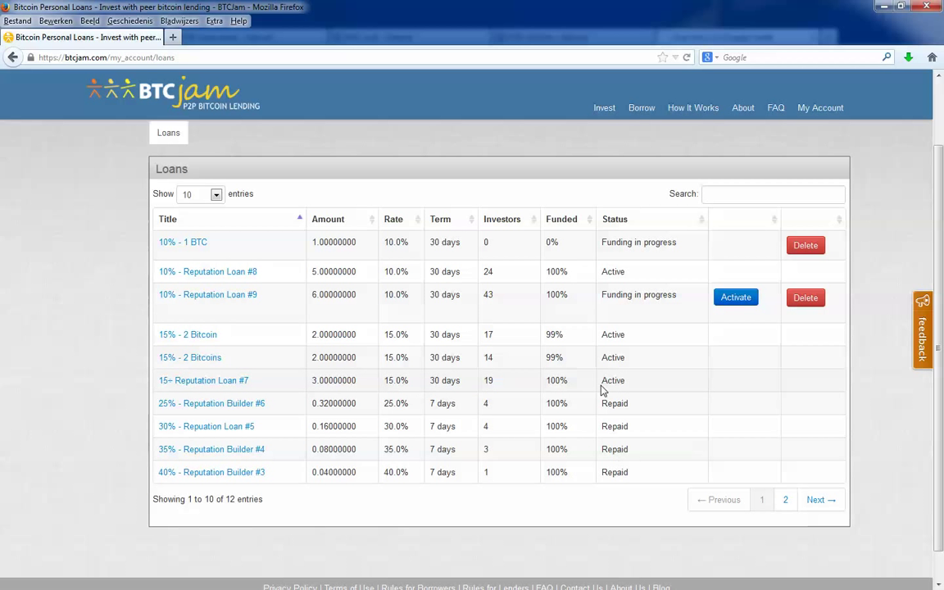
pyautogui.moveTo(604, 405); pyautogui.dragTo(649, 470)
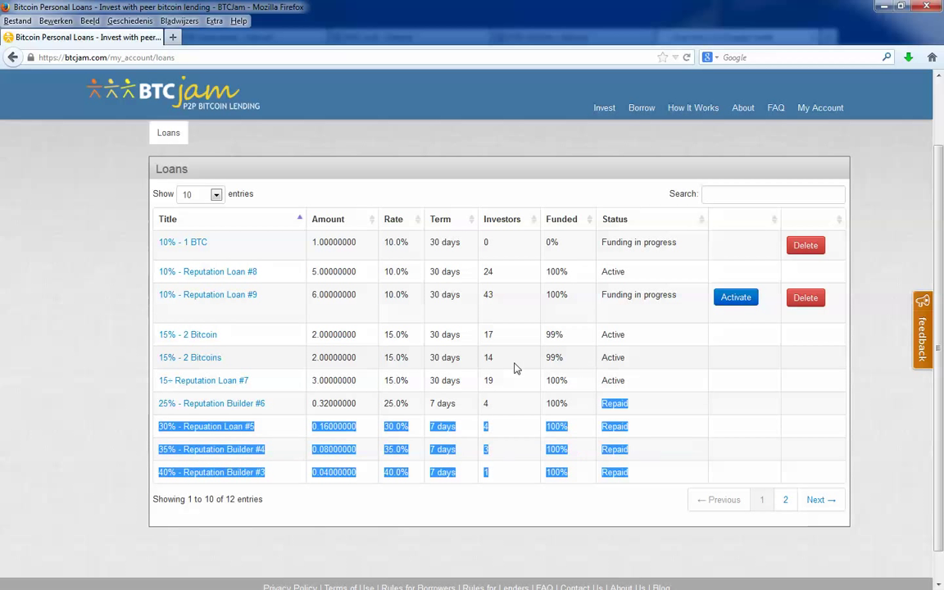
pyautogui.moveTo(641, 379); pyautogui.dragTo(317, 332)
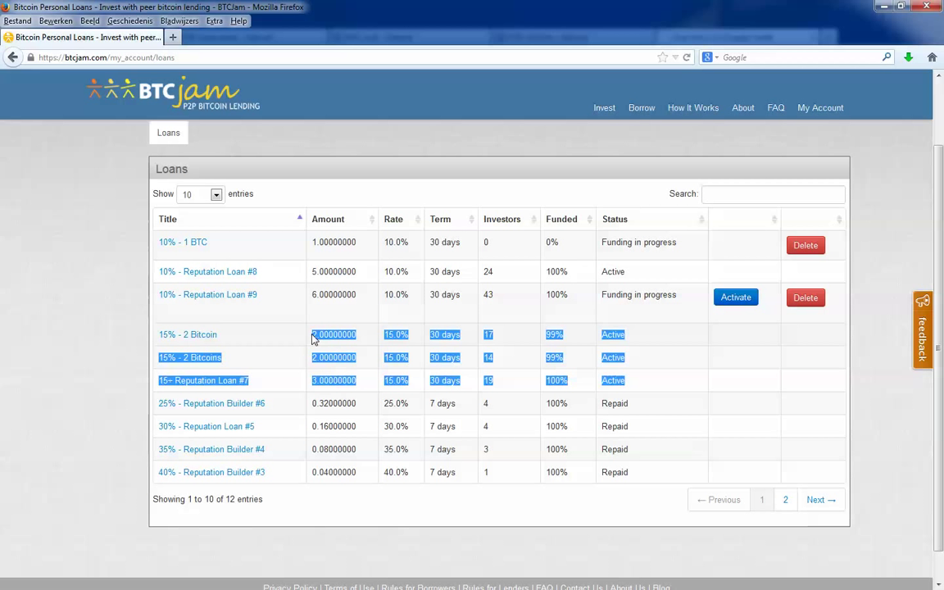
pyautogui.click(647, 387)
pyautogui.moveTo(647, 387)
pyautogui.mouseDown()
pyautogui.moveTo(323, 332)
pyautogui.moveTo(672, 373)
pyautogui.moveTo(657, 382)
pyautogui.mouseUp()
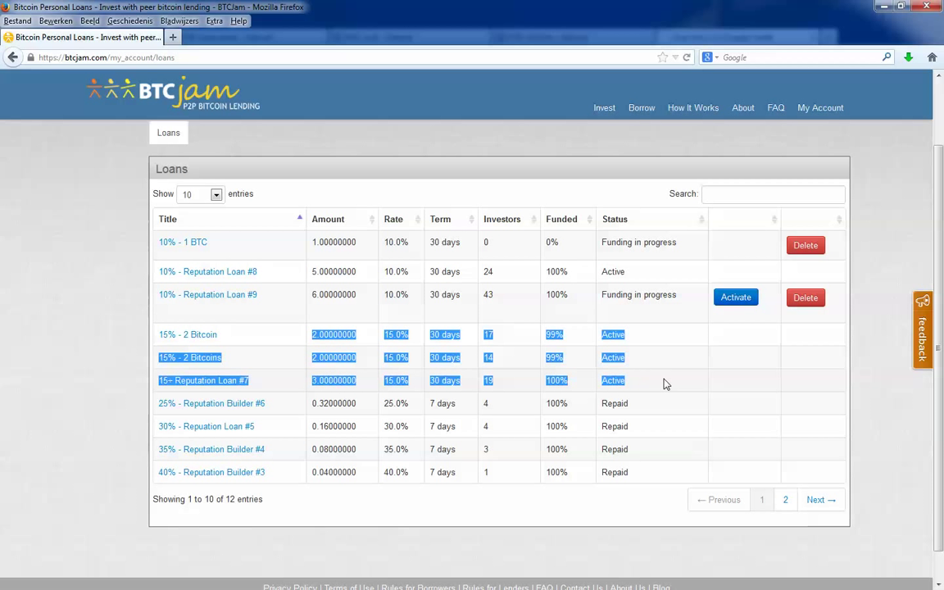
pyautogui.click(665, 384)
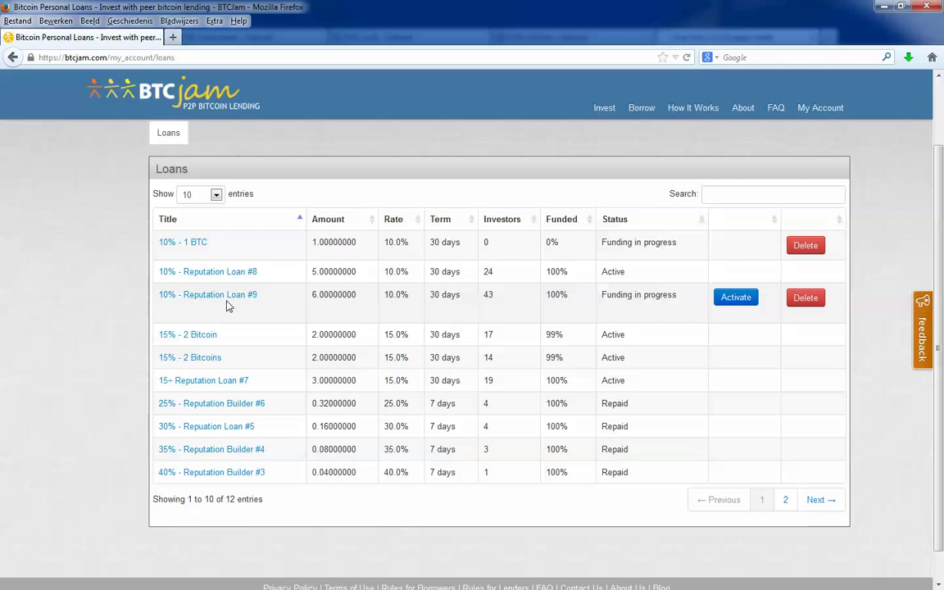
pyautogui.moveTo(288, 299); pyautogui.dragTo(655, 296)
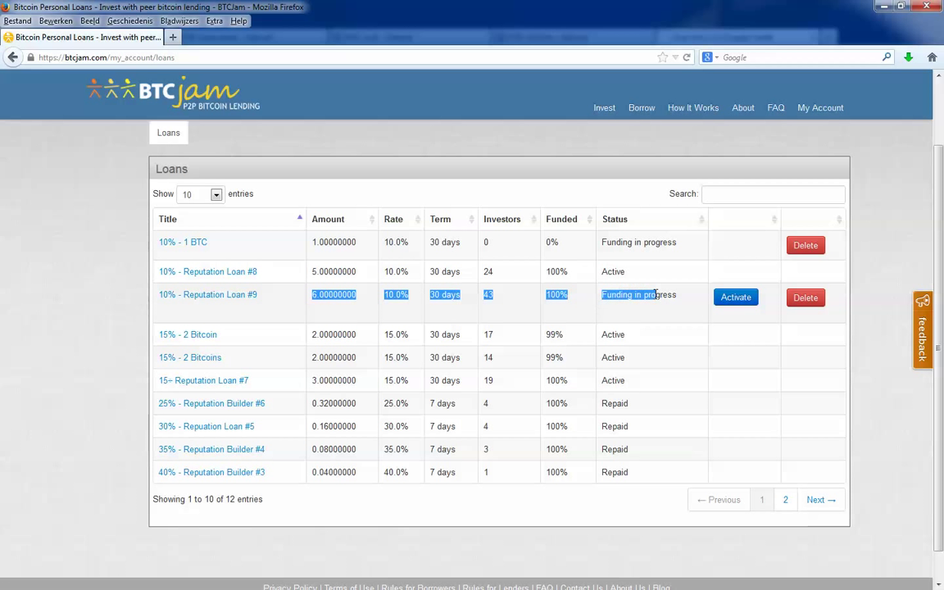
pyautogui.click(578, 300)
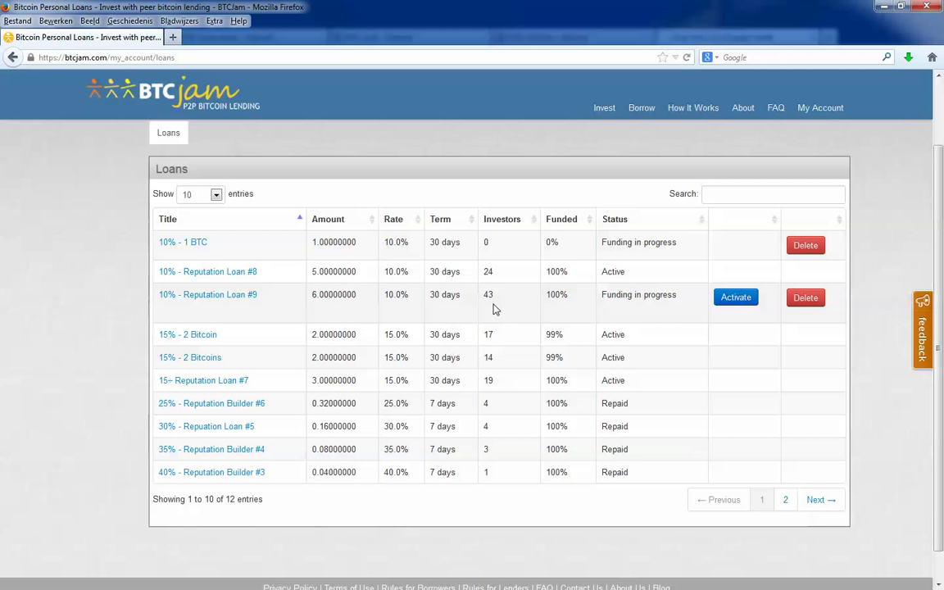
# Activate the fully funded Reputation Loan #9 and note its 6 BTC amount
pyautogui.click(735, 298)
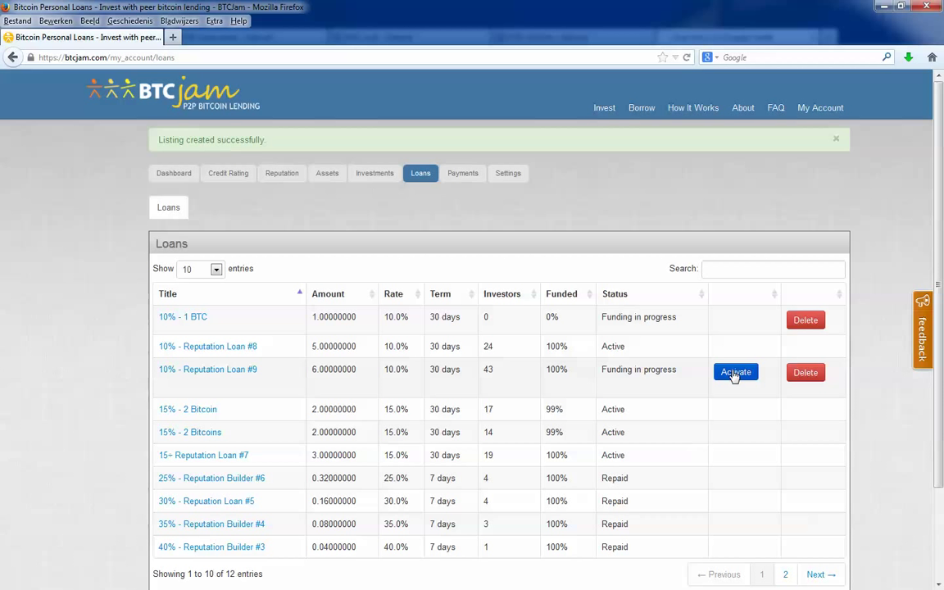
pyautogui.doubleClick(311, 370)
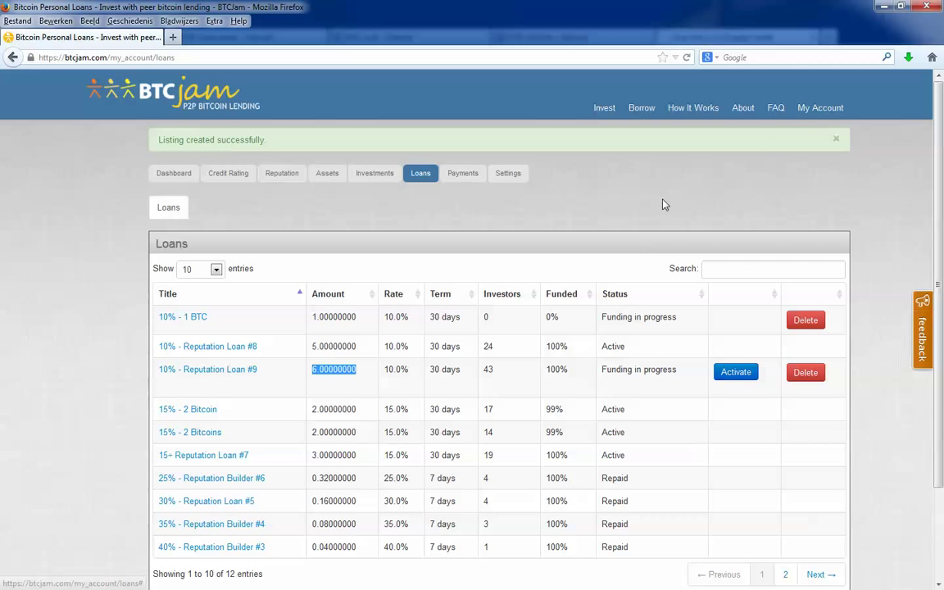
pyautogui.click(819, 107)
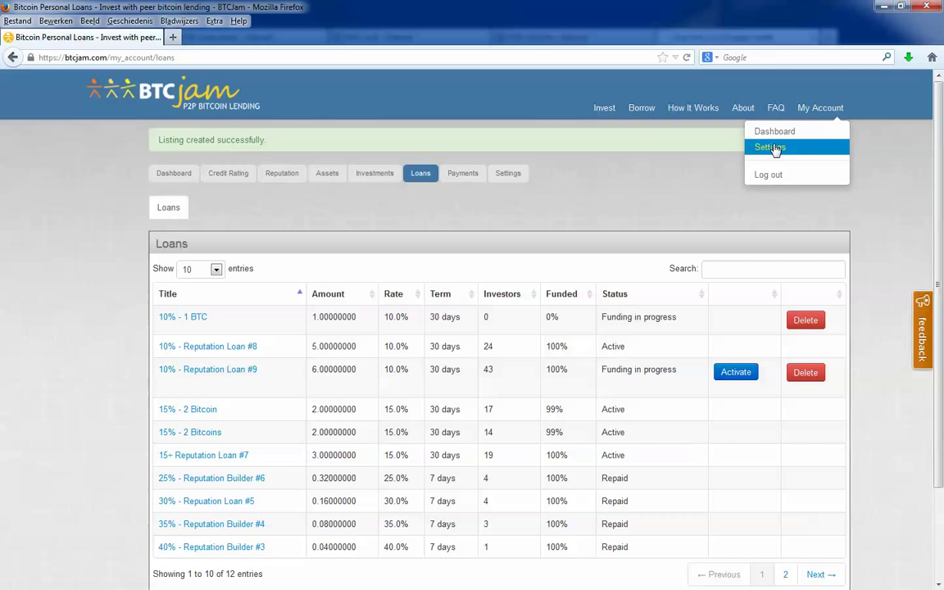
# Open the Dashboard and check the BTC account balance
pyautogui.click(781, 139)
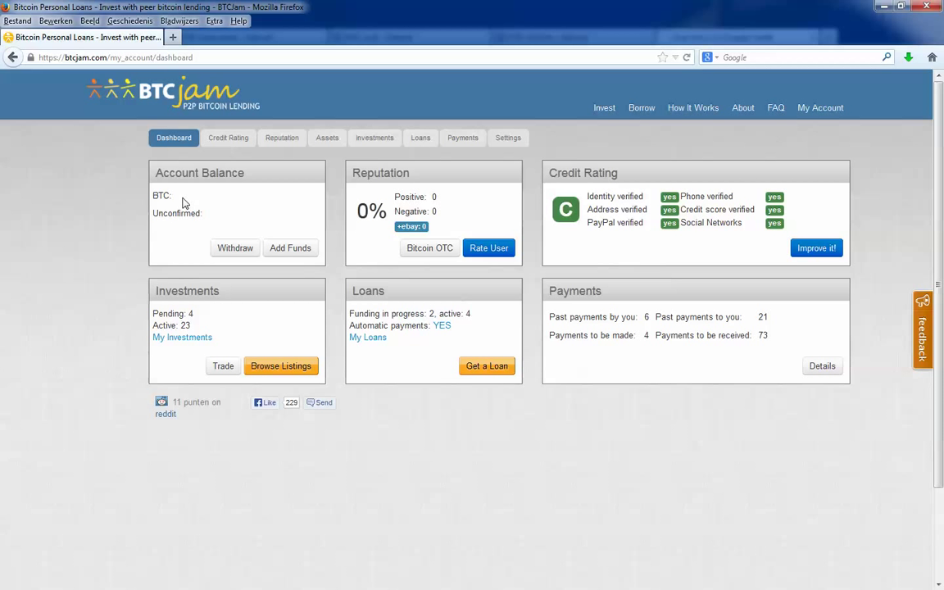
pyautogui.moveTo(182, 197); pyautogui.dragTo(195, 196)
pyautogui.click(366, 338)
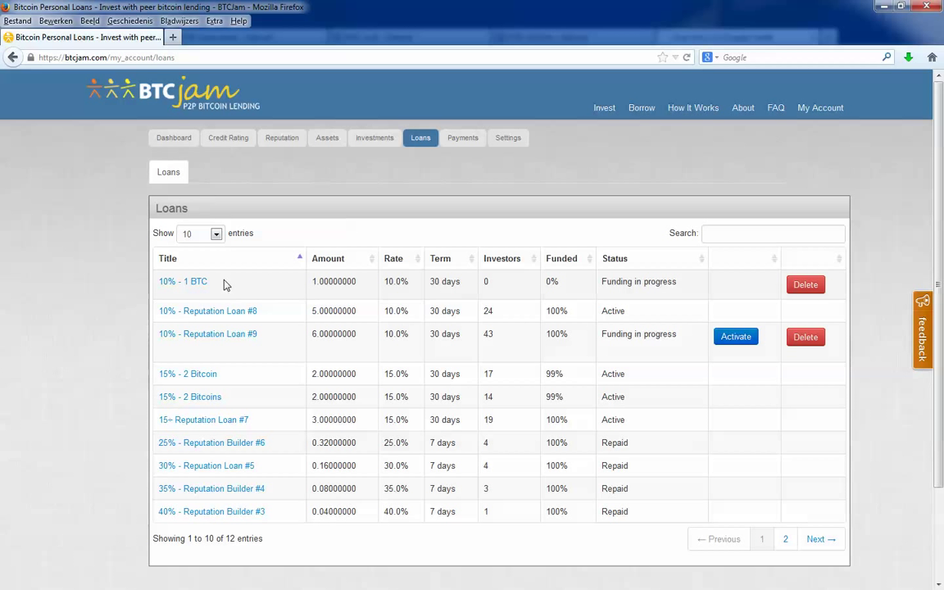
# Open the '10% - 1 BTC' listing page, showing 0% funded and 1.00000 BTC left
pyautogui.moveTo(677, 281); pyautogui.dragTo(196, 283)
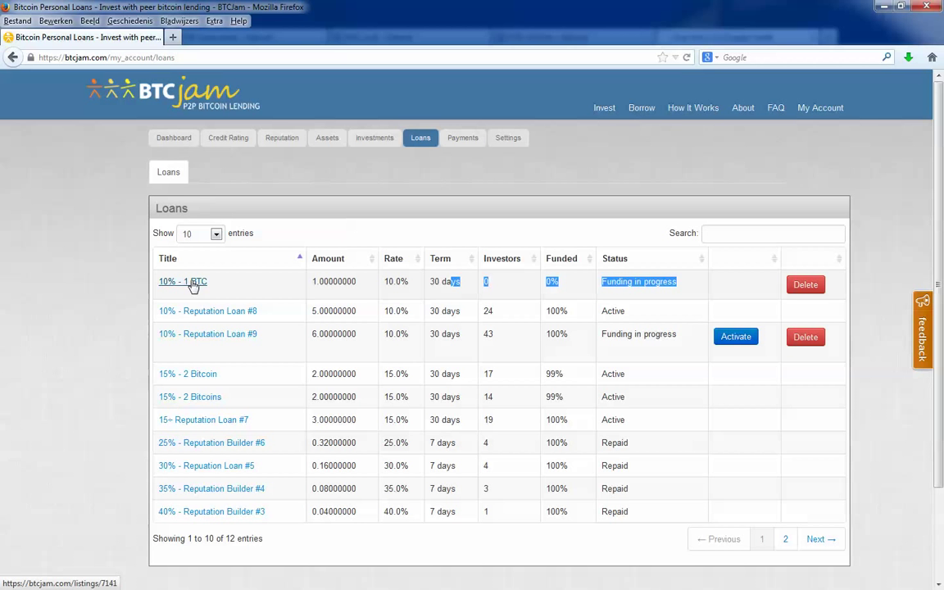
pyautogui.click(194, 285)
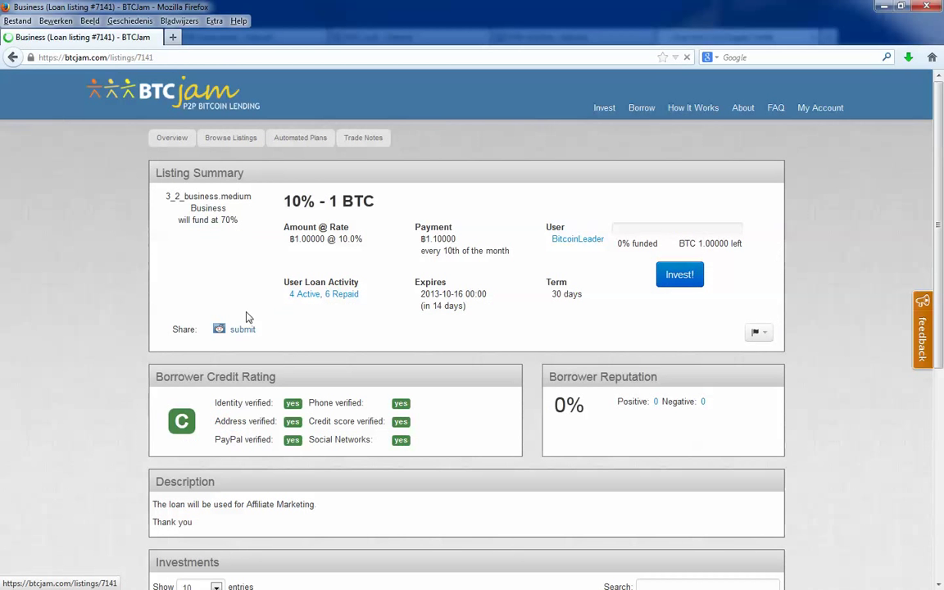
pyautogui.scroll(-5, 391, 321)
pyautogui.scroll(5, 309, 324)
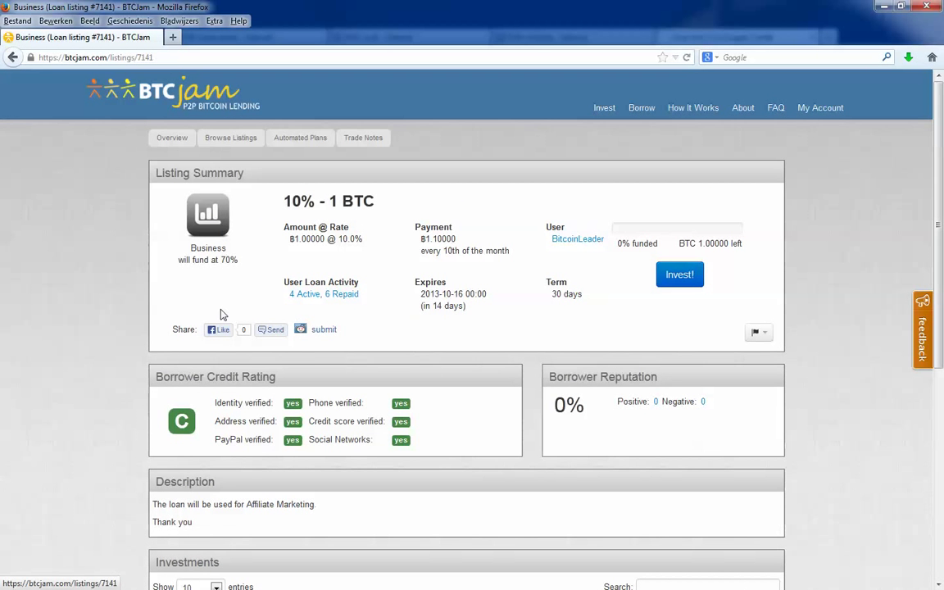
# Browse all open loan listings, sorted by interest rate from highest to lowest
pyautogui.click(603, 108)
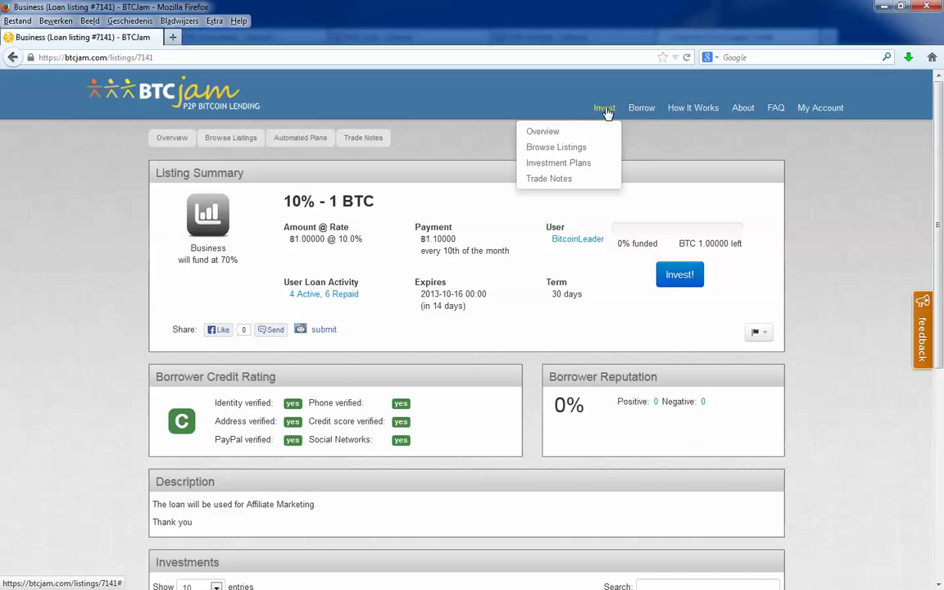
pyautogui.click(566, 147)
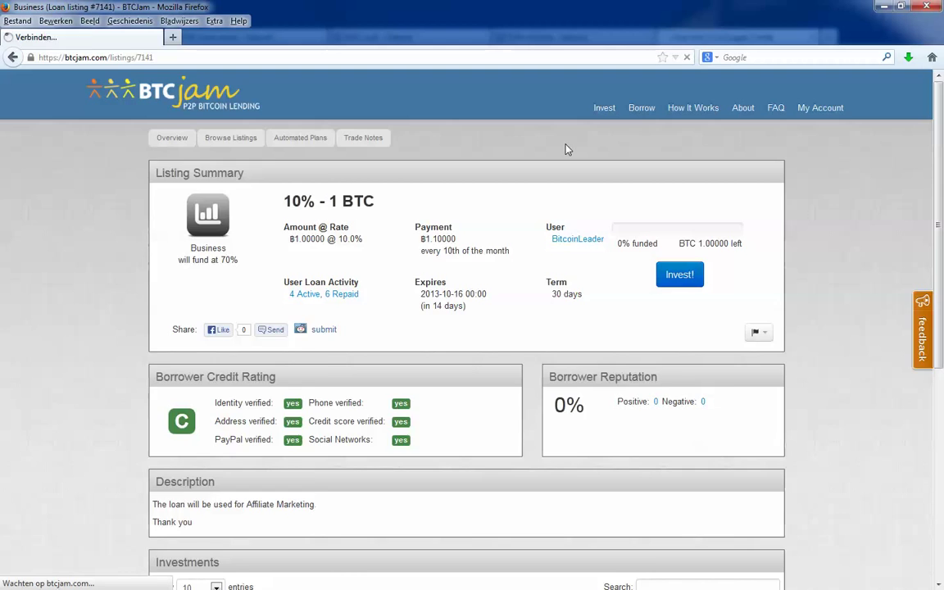
pyautogui.scroll(-5, 503, 186)
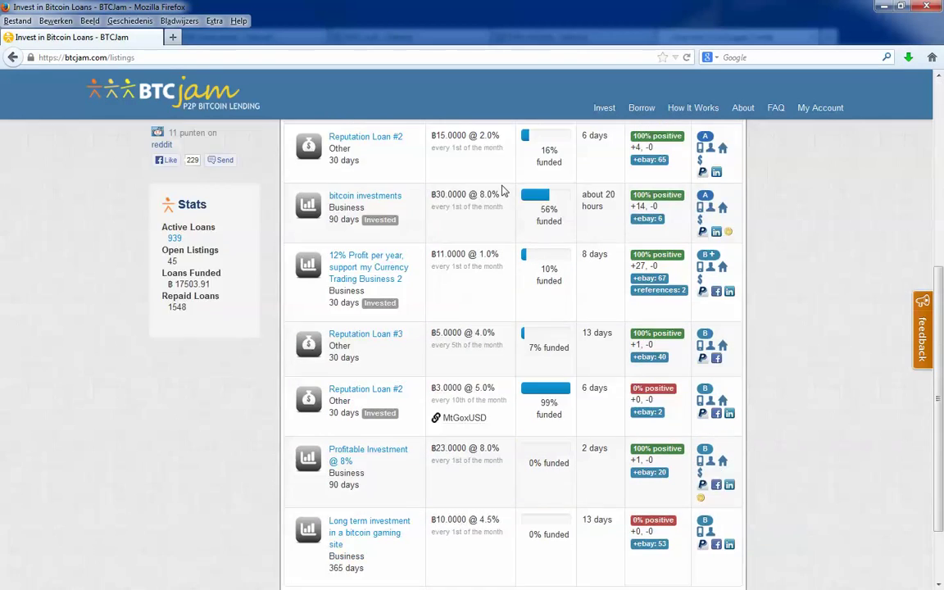
pyautogui.scroll(4, 503, 186)
pyautogui.scroll(1, 502, 186)
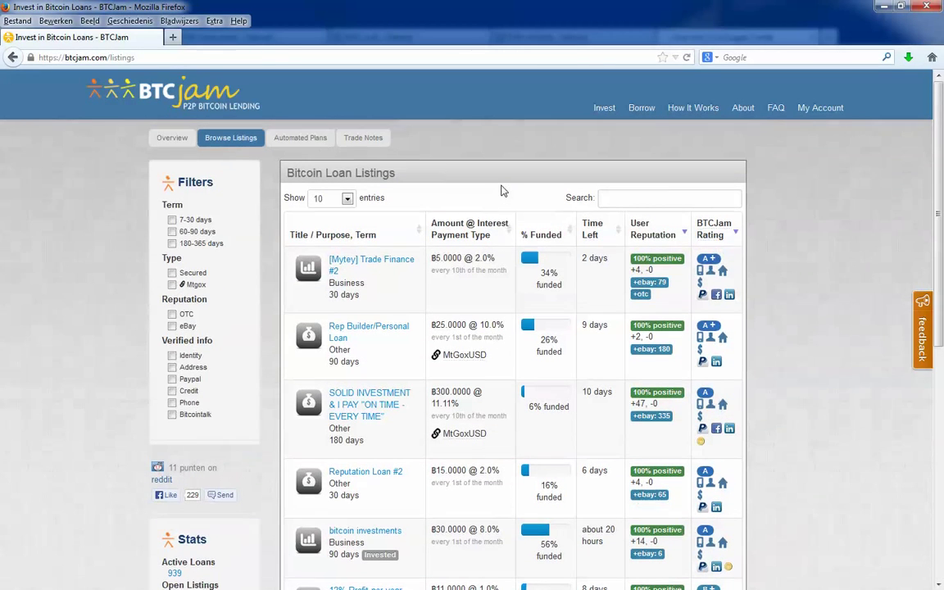
pyautogui.click(455, 233)
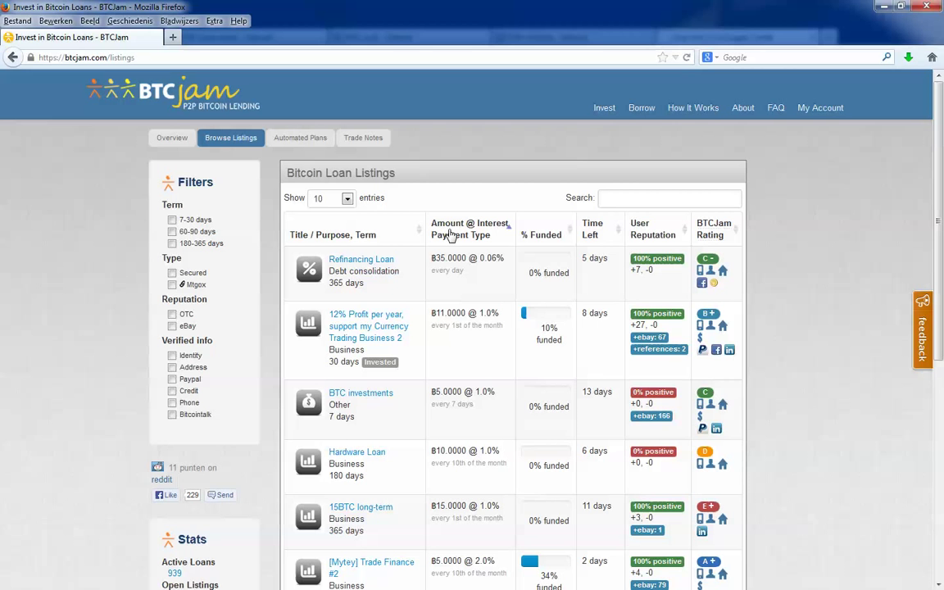
pyautogui.click(450, 234)
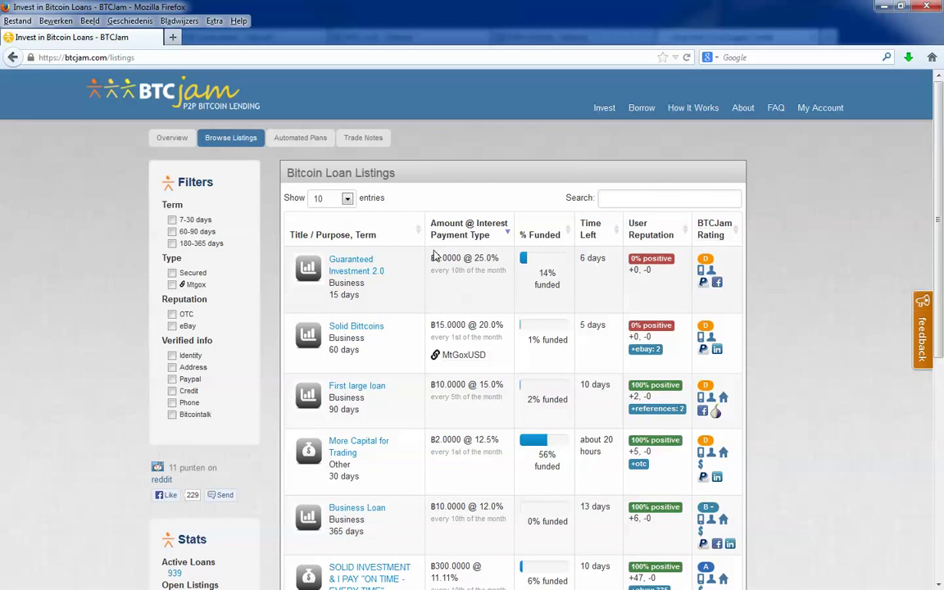
# Scroll the listings to find the 10% - 1 BTC loan, 0% funded with 14 days left
pyautogui.scroll(-5, 463, 312)
pyautogui.scroll(-3, 439, 336)
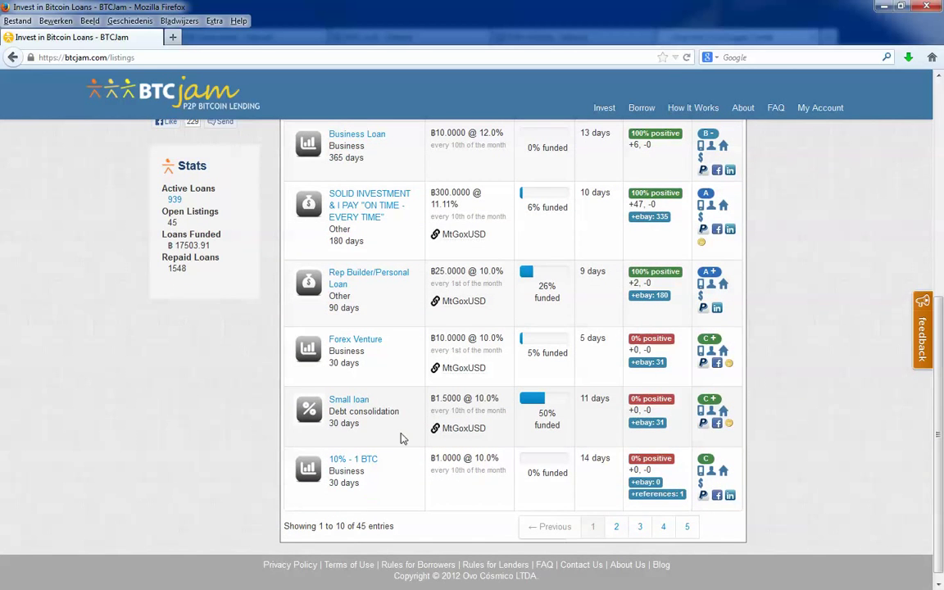
pyautogui.moveTo(392, 466); pyautogui.dragTo(328, 461)
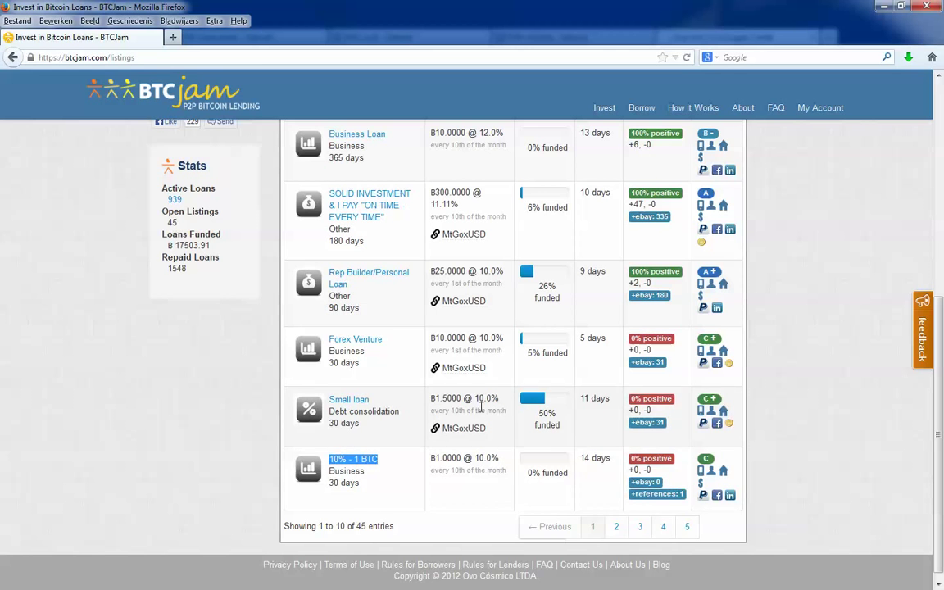
pyautogui.scroll(5, 450, 323)
pyautogui.scroll(-4, 450, 324)
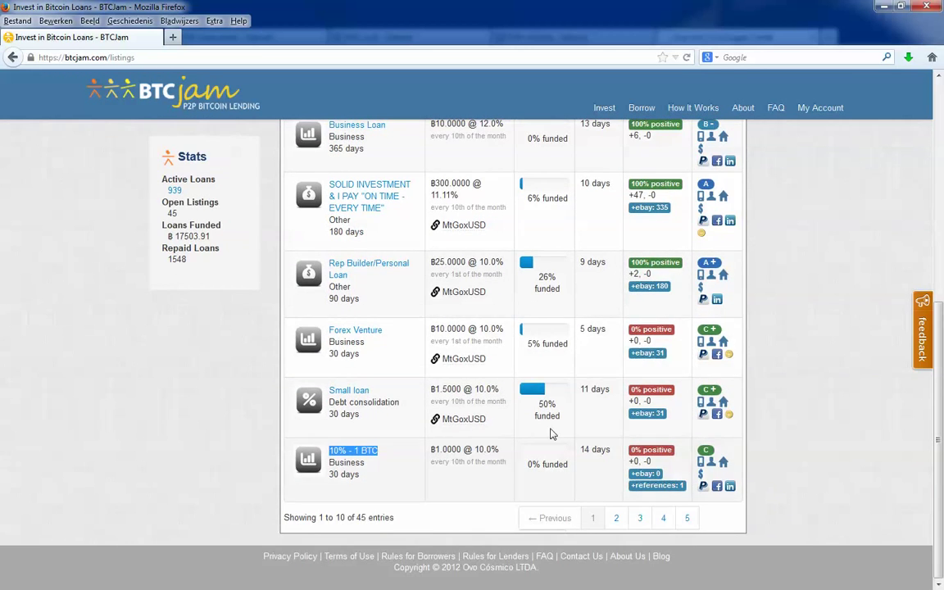
pyautogui.scroll(5, 552, 432)
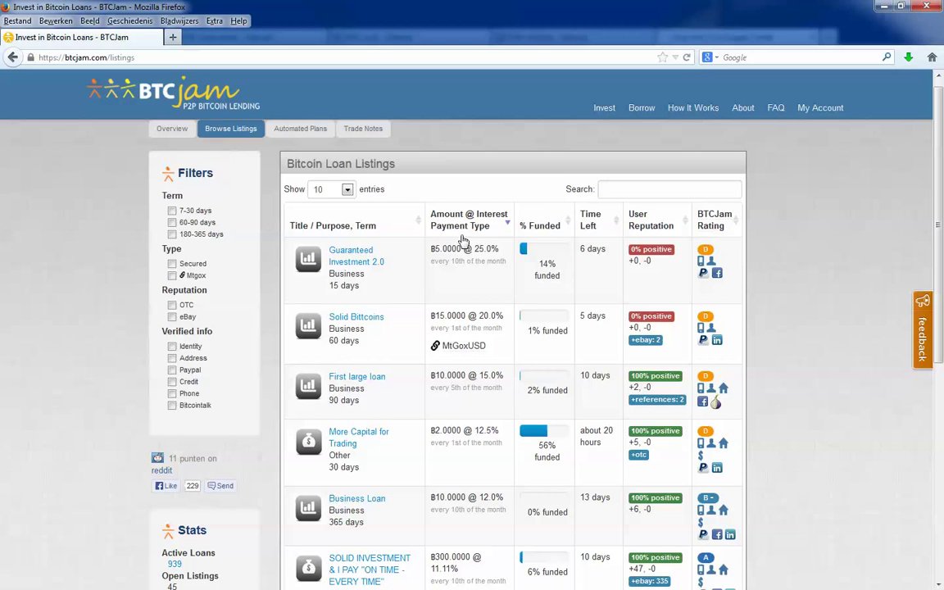
pyautogui.scroll(1, 619, 172)
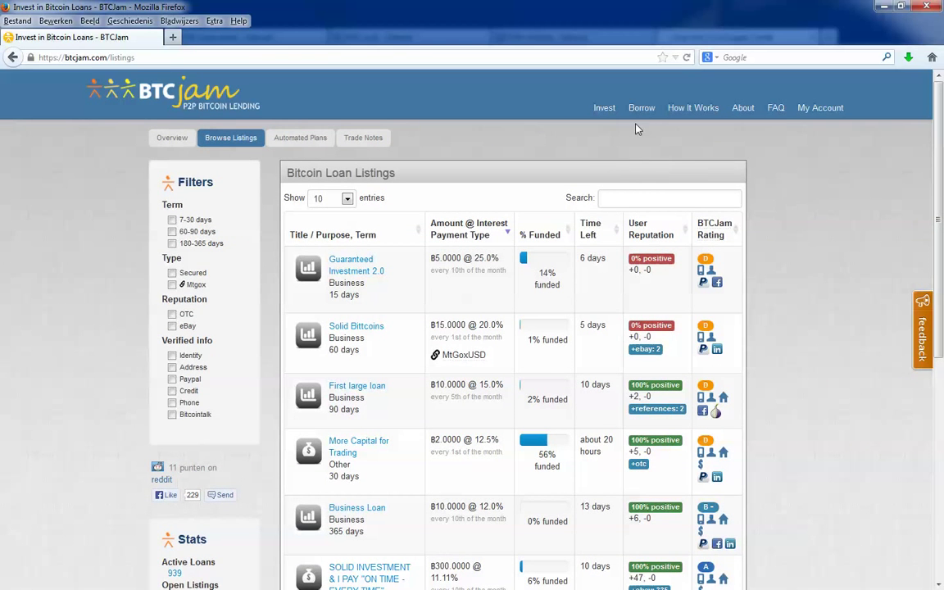
pyautogui.scroll(-5, 489, 219)
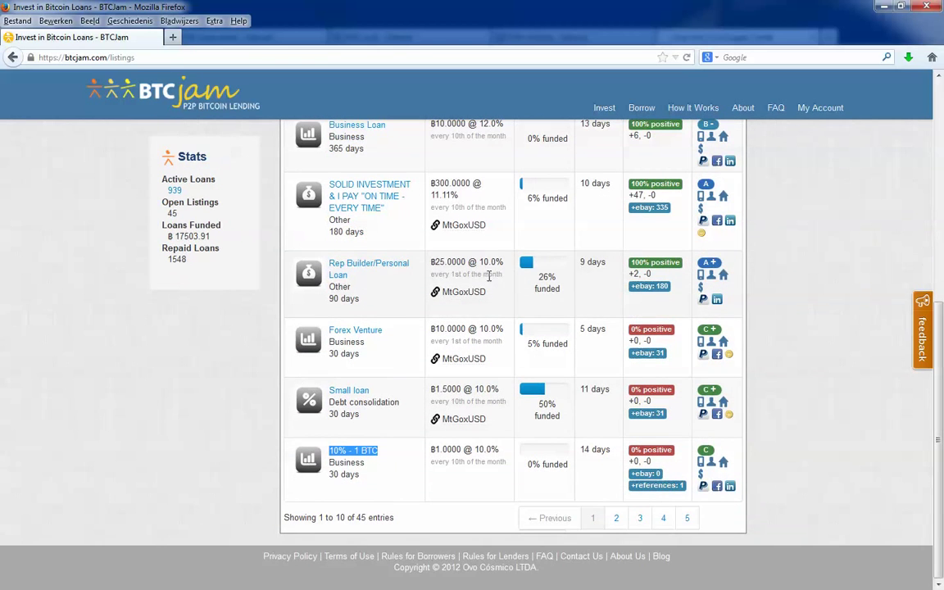
pyautogui.scroll(5, 482, 226)
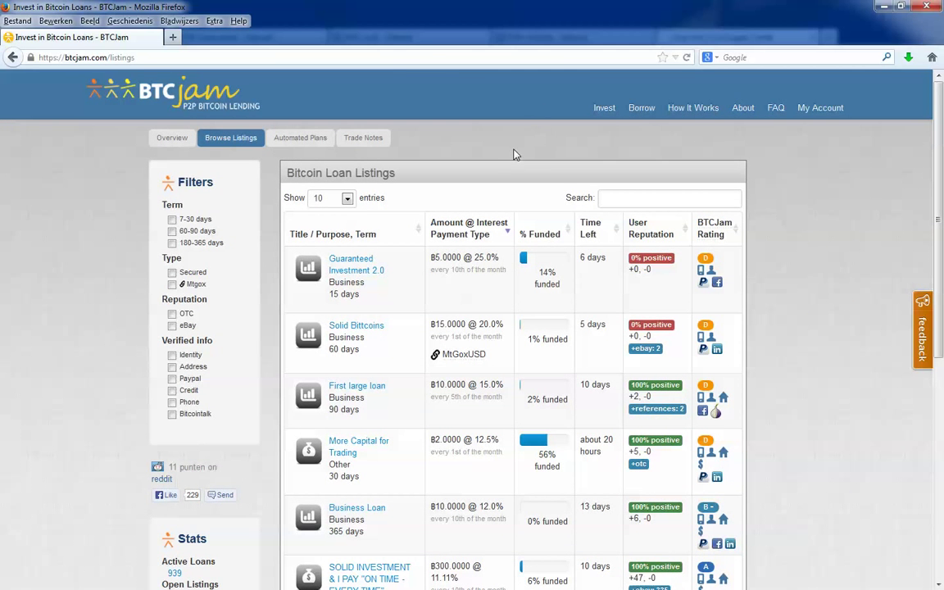
pyautogui.scroll(-5, 557, 213)
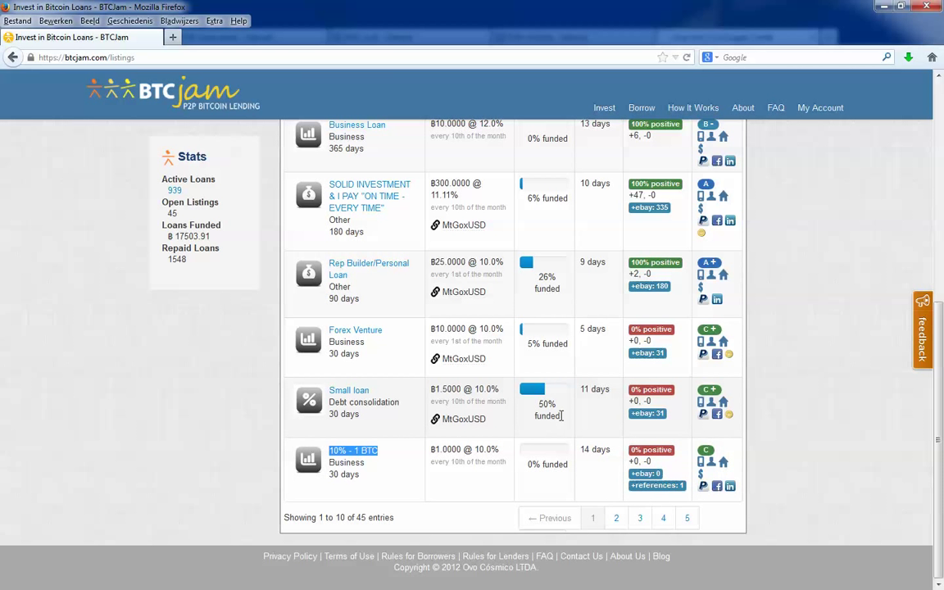
pyautogui.scroll(5, 561, 416)
pyautogui.scroll(-5, 553, 439)
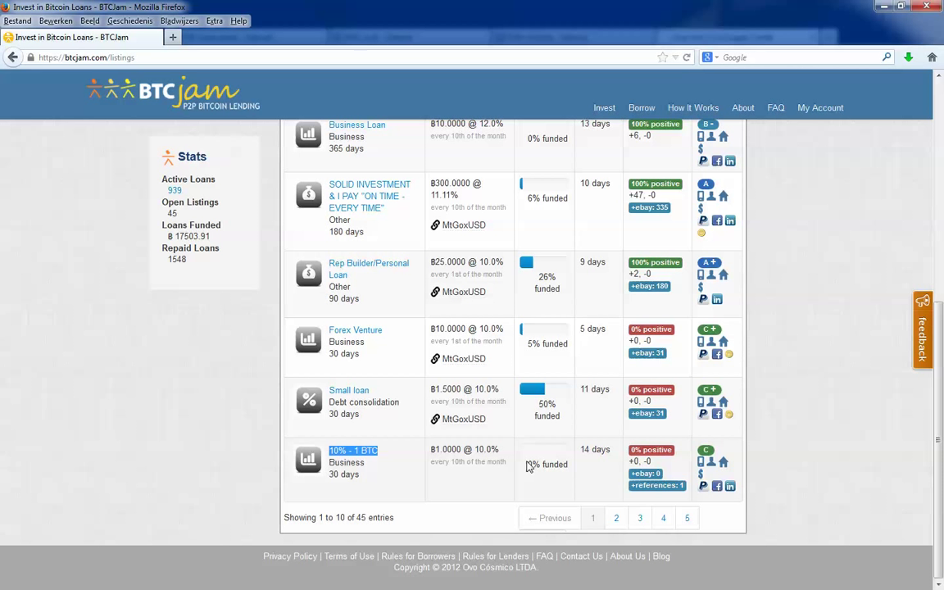
pyautogui.click(819, 108)
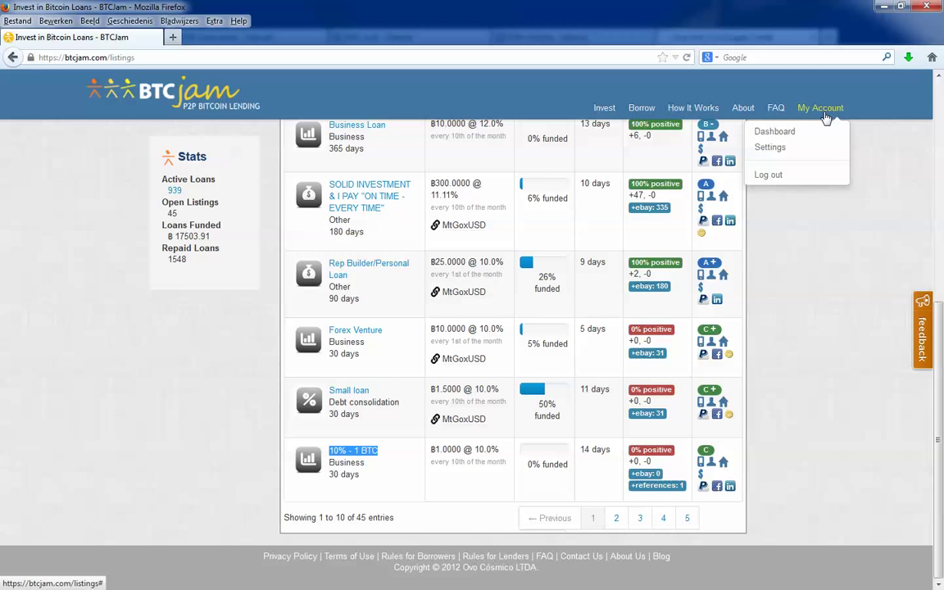
# Activate Reputation Loan #9 from My Loans, agreeing to the borrower arbitration terms
pyautogui.click(808, 133)
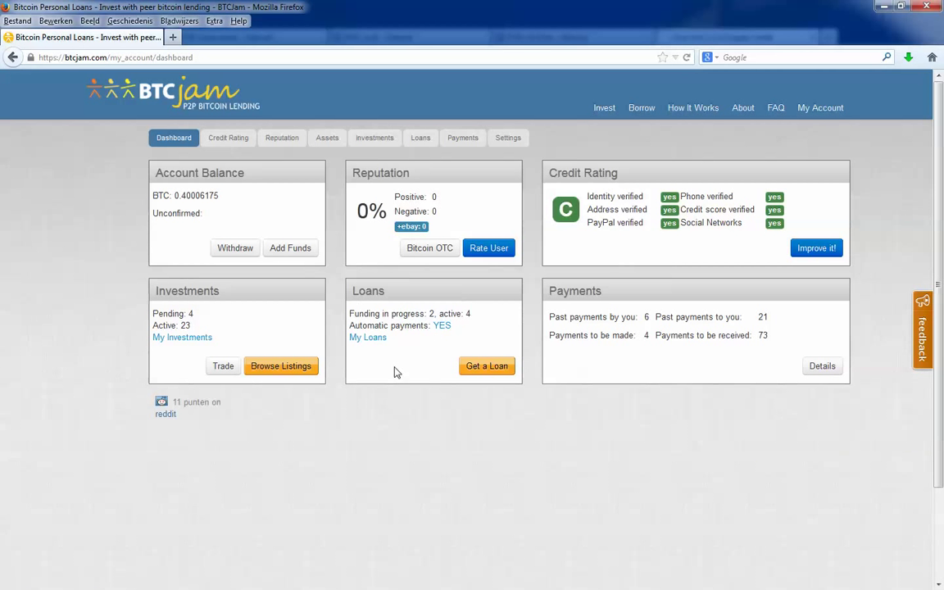
pyautogui.click(369, 337)
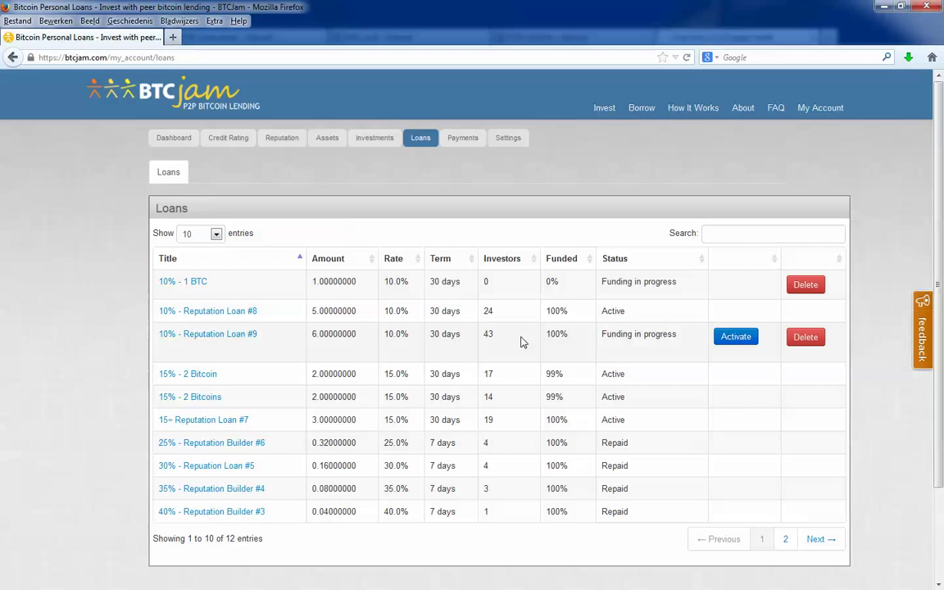
pyautogui.click(735, 342)
pyautogui.scroll(-5, 521, 330)
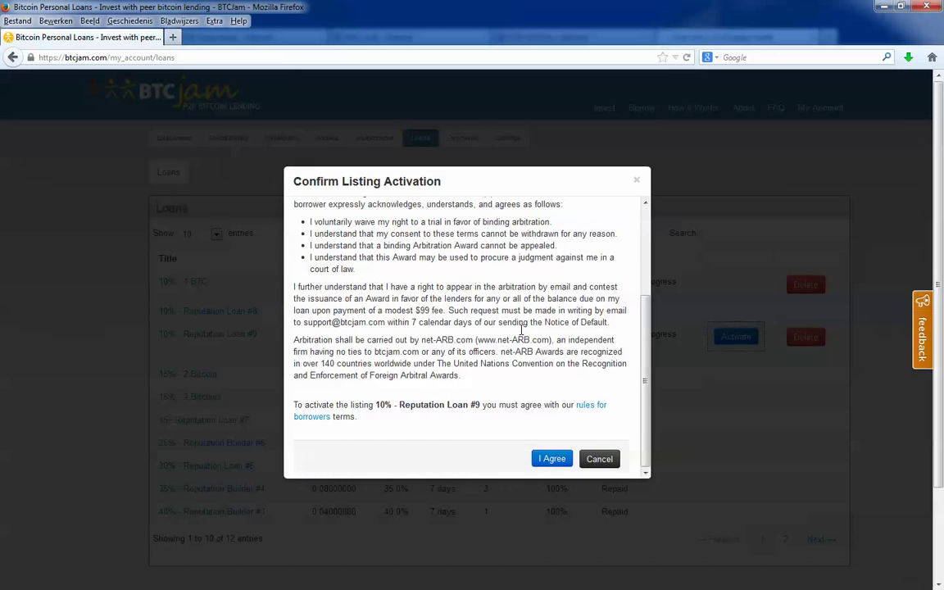
pyautogui.click(551, 460)
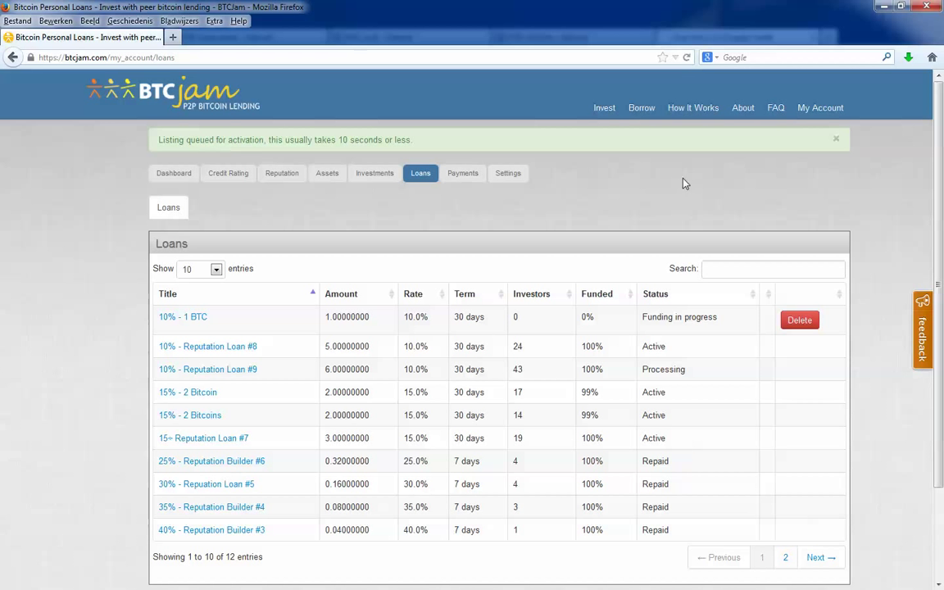
# Reload the dashboard and check the BTC balance reads 6.16006175 with 5 active loans
pyautogui.click(816, 107)
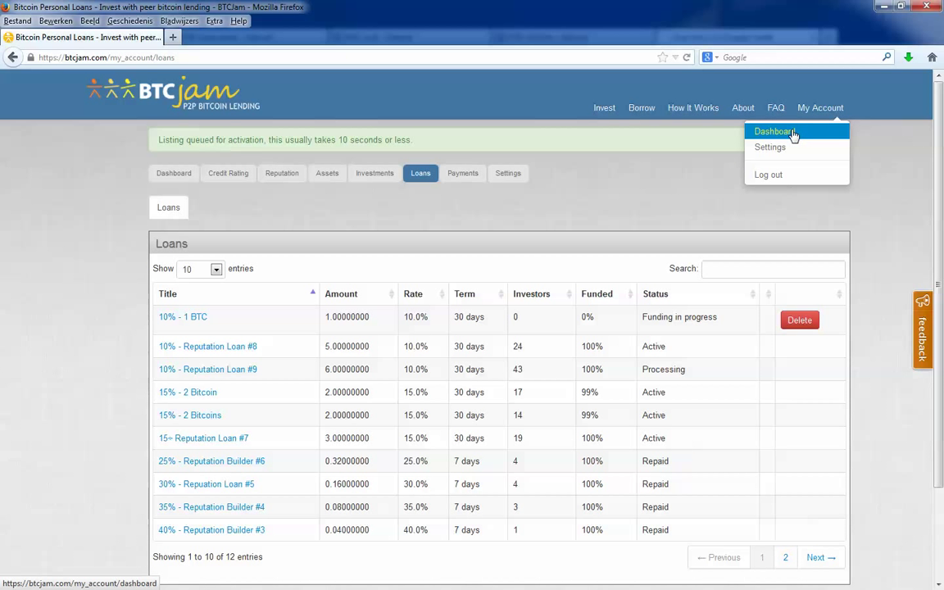
pyautogui.click(792, 133)
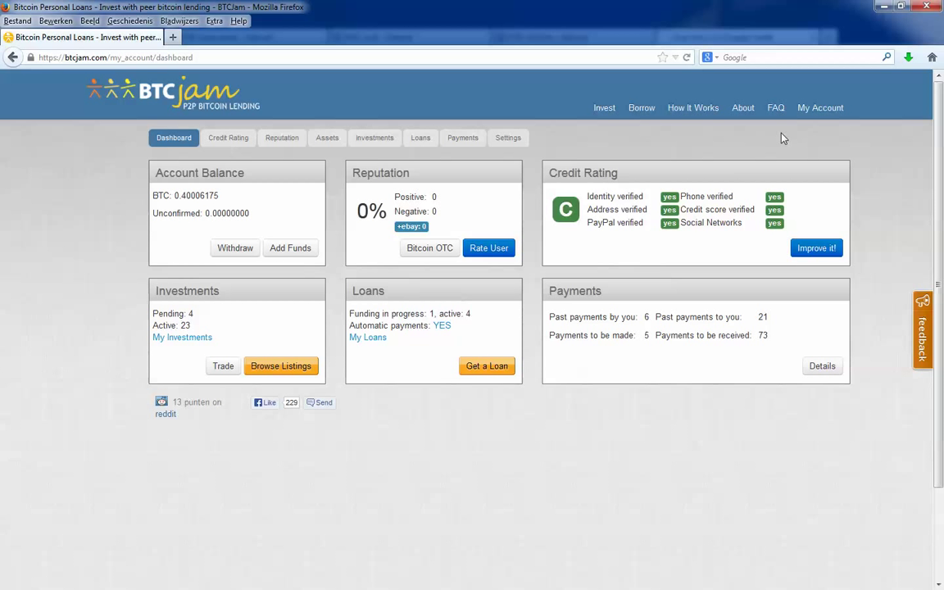
pyautogui.click(828, 108)
pyautogui.click(819, 107)
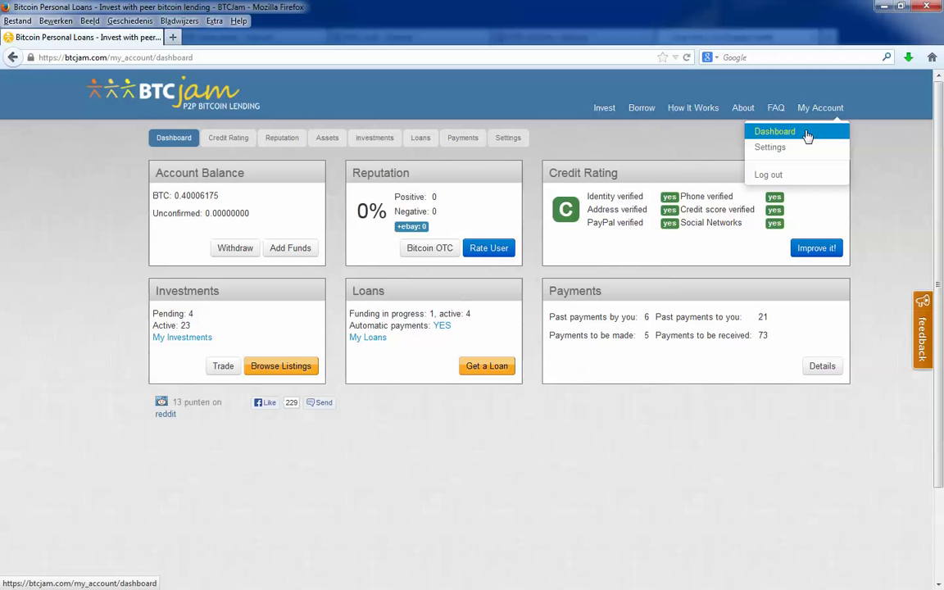
pyautogui.click(779, 132)
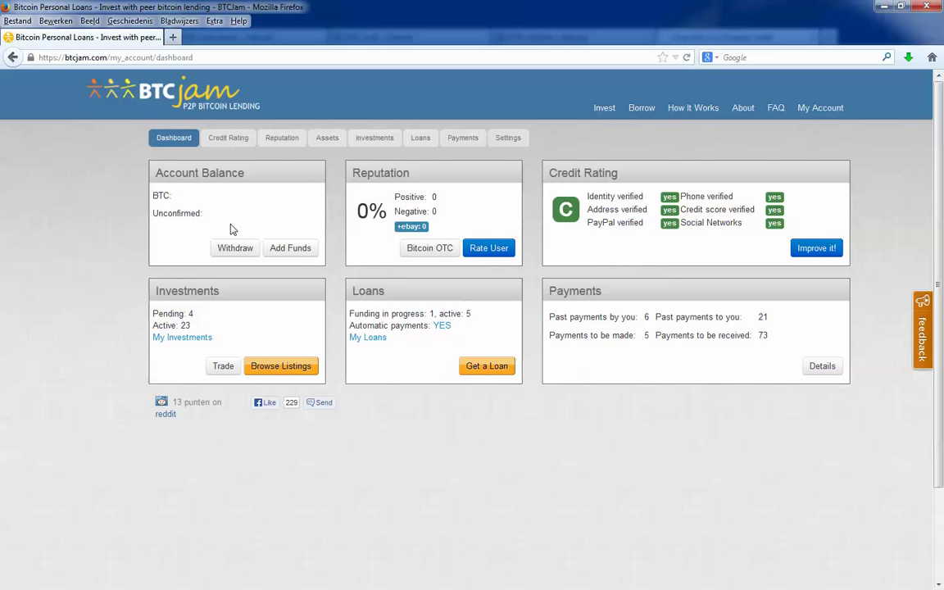
pyautogui.doubleClick(180, 197)
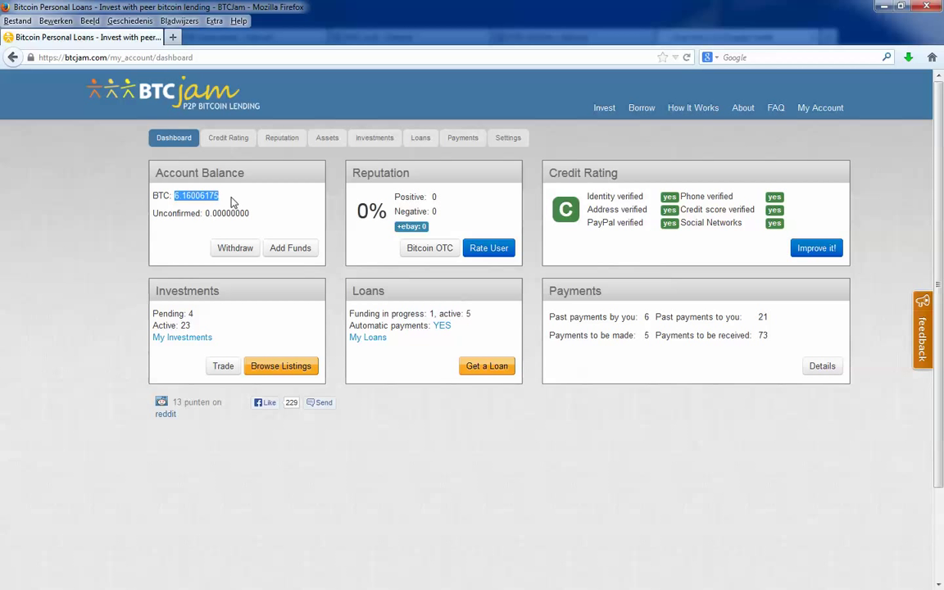
pyautogui.click(182, 200)
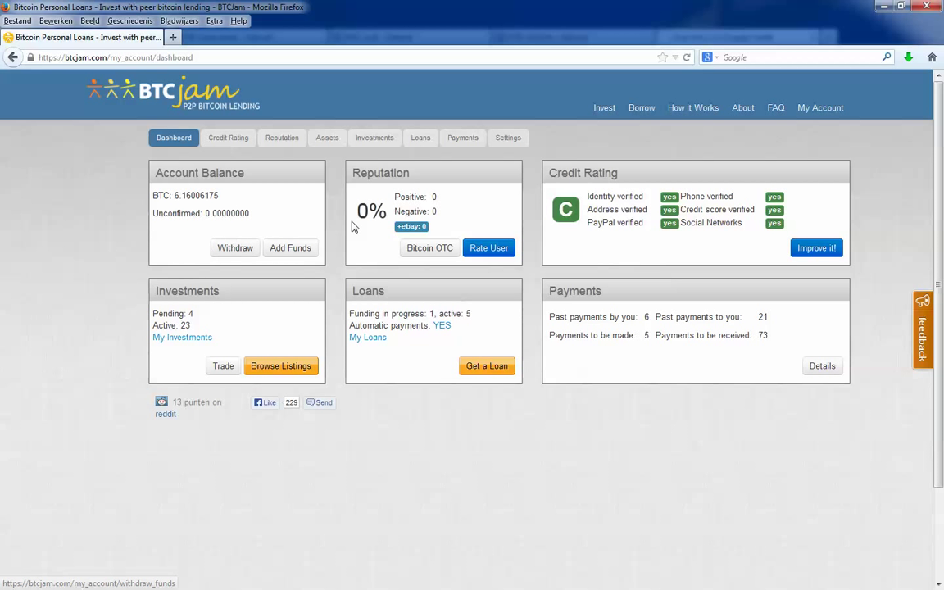
# Show the October 2013 payments calendar: 27 paid, 75 pending, 3 overdue
pyautogui.click(507, 137)
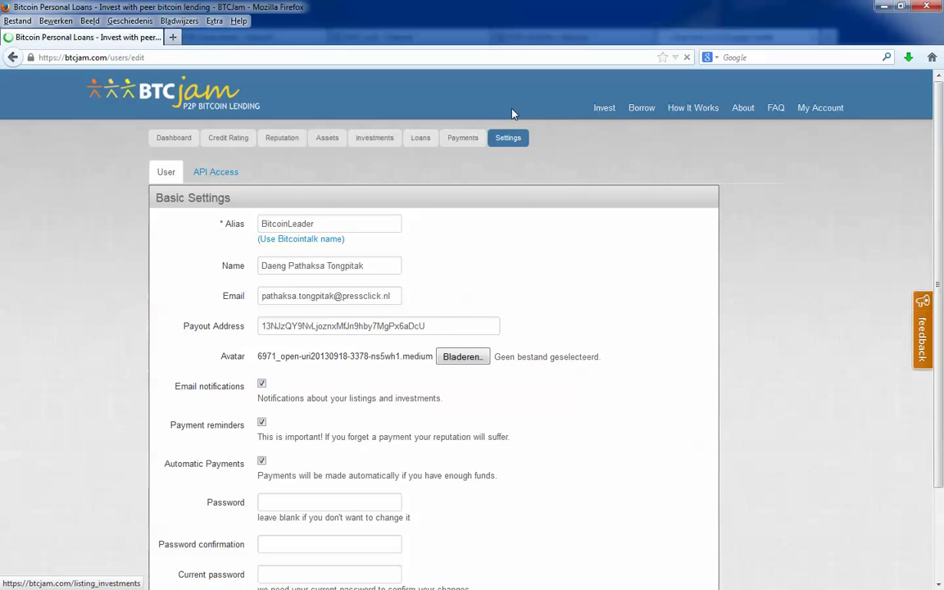
pyautogui.click(184, 139)
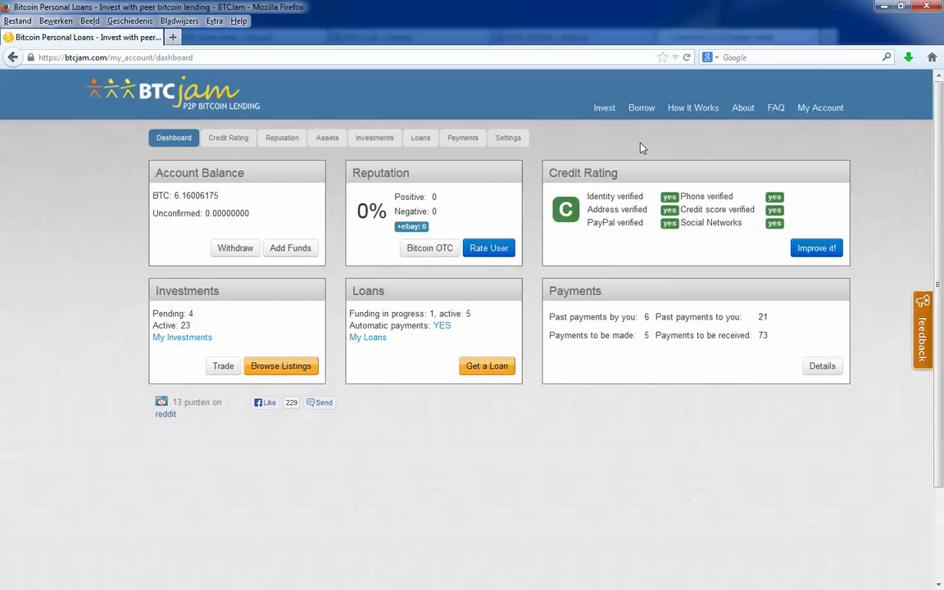
pyautogui.click(463, 138)
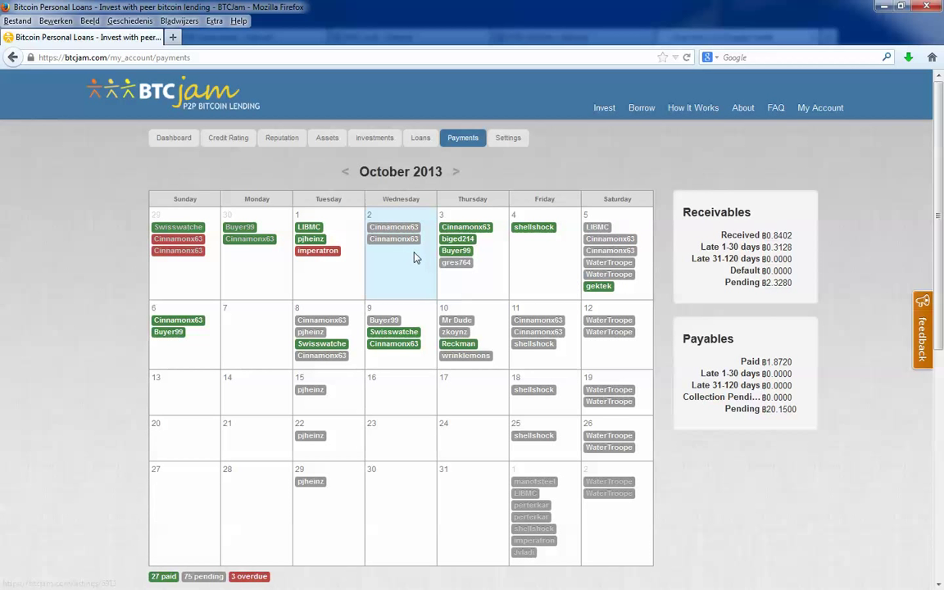
pyautogui.scroll(-3, 414, 258)
pyautogui.scroll(3, 647, 285)
pyautogui.moveTo(751, 282)
pyautogui.mouseDown()
pyautogui.moveTo(789, 284)
pyautogui.moveTo(763, 283)
pyautogui.mouseUp()
pyautogui.scroll(-3, 264, 317)
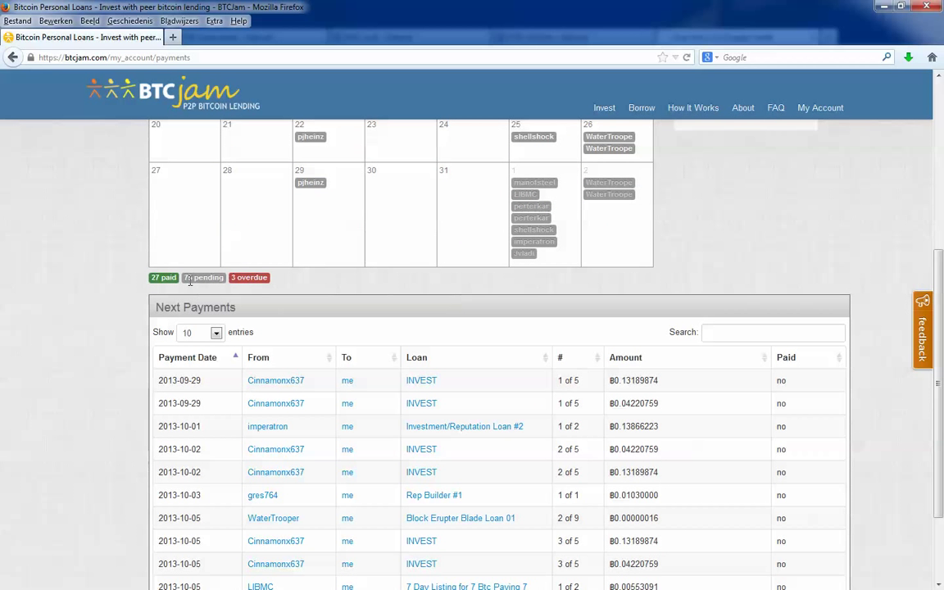
pyautogui.scroll(2, 188, 277)
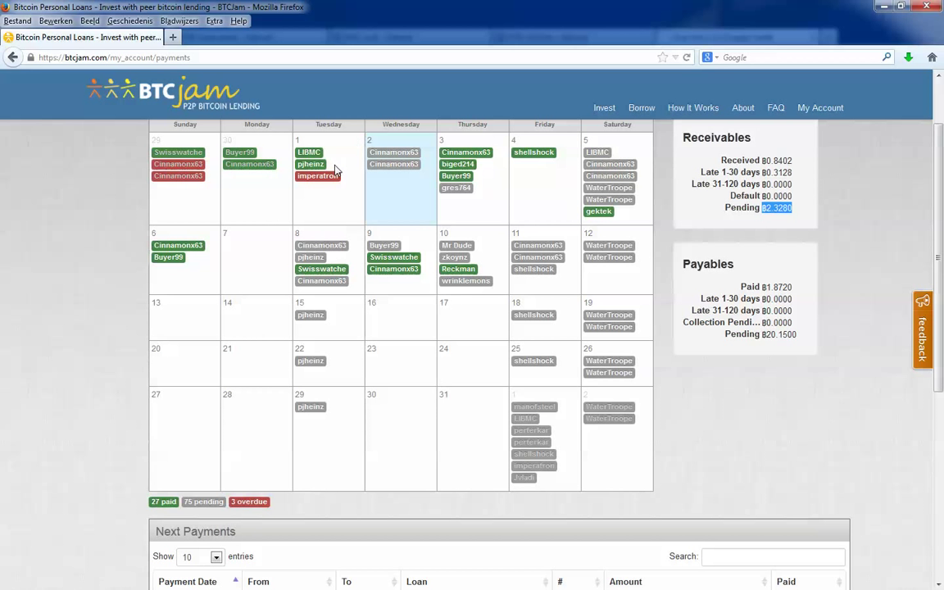
pyautogui.scroll(1, 311, 221)
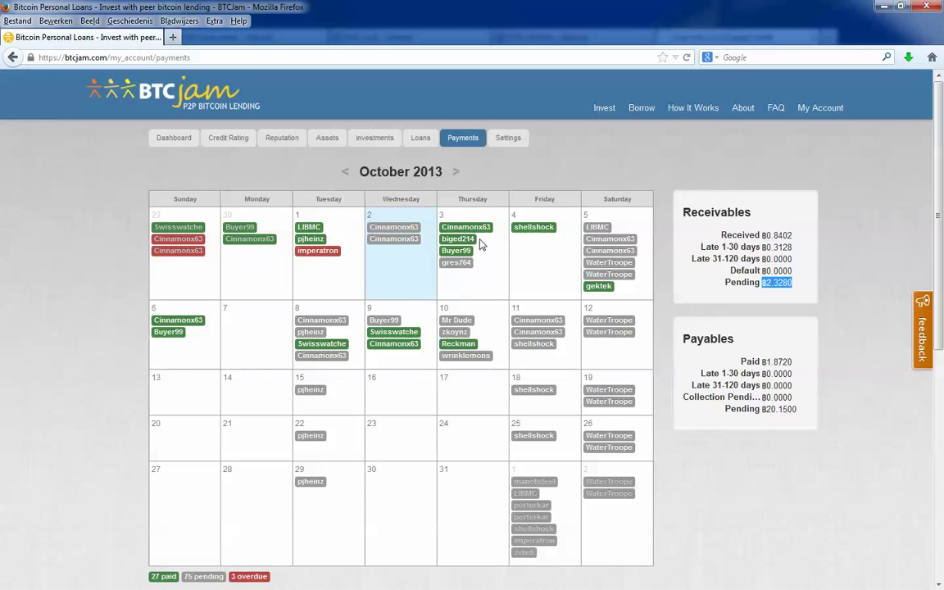
pyautogui.scroll(-3, 516, 263)
pyautogui.scroll(-3, 525, 327)
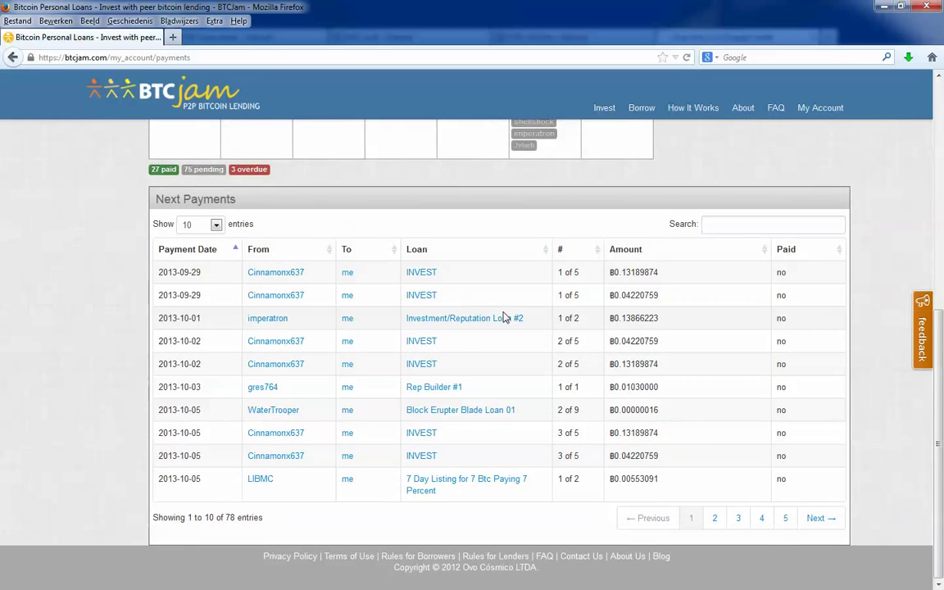
pyautogui.scroll(5, 501, 303)
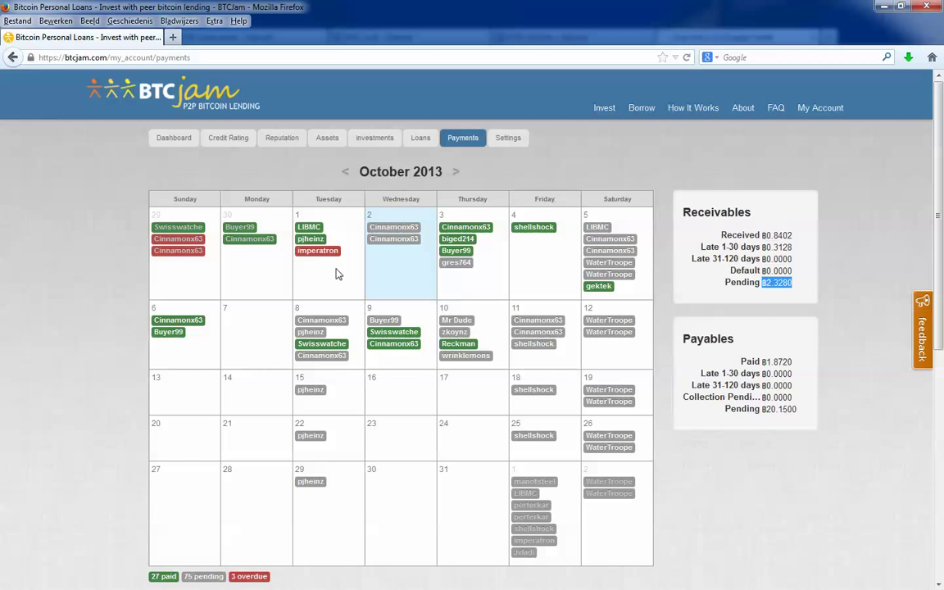
pyautogui.scroll(-5, 336, 274)
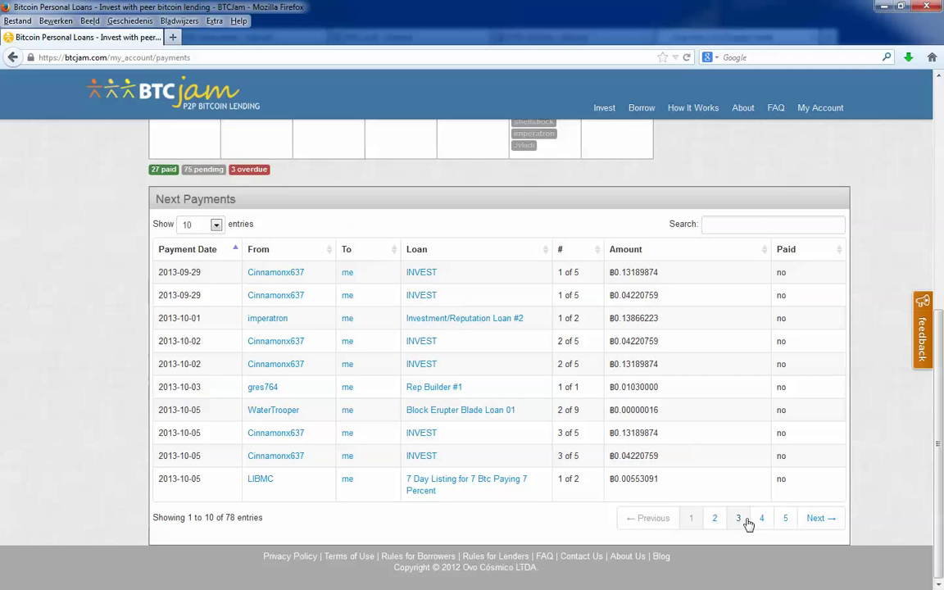
pyautogui.scroll(5, 571, 430)
pyautogui.click(454, 173)
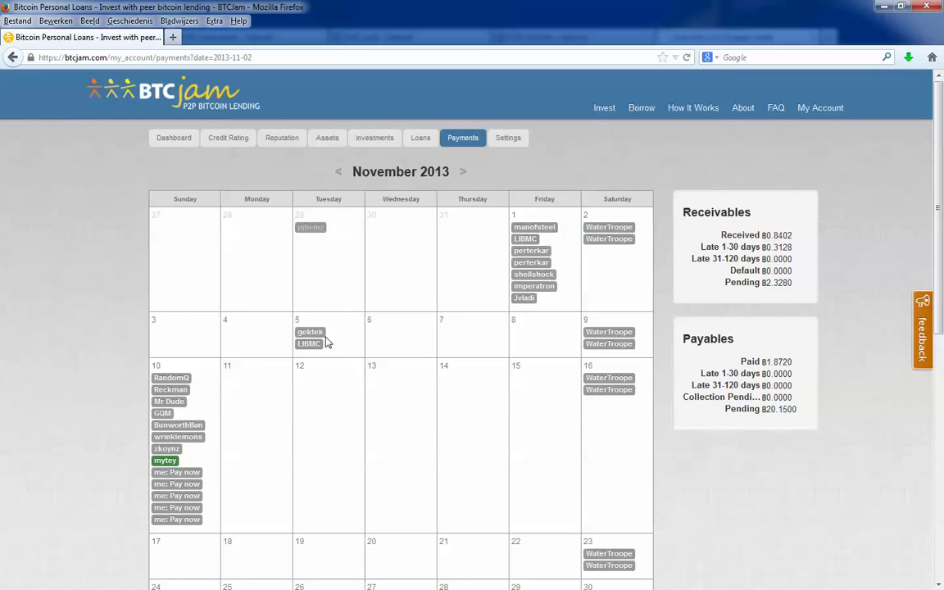
# Open one of my own November 10 'Pay now' payments, then close it without paying
pyautogui.scroll(-2, 141, 362)
pyautogui.scroll(-1, 141, 362)
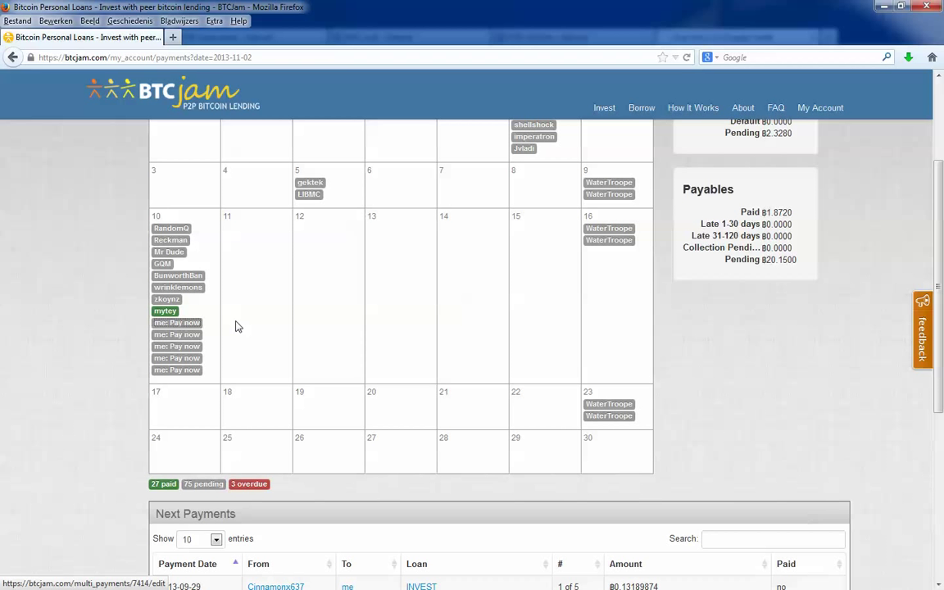
pyautogui.click(188, 331)
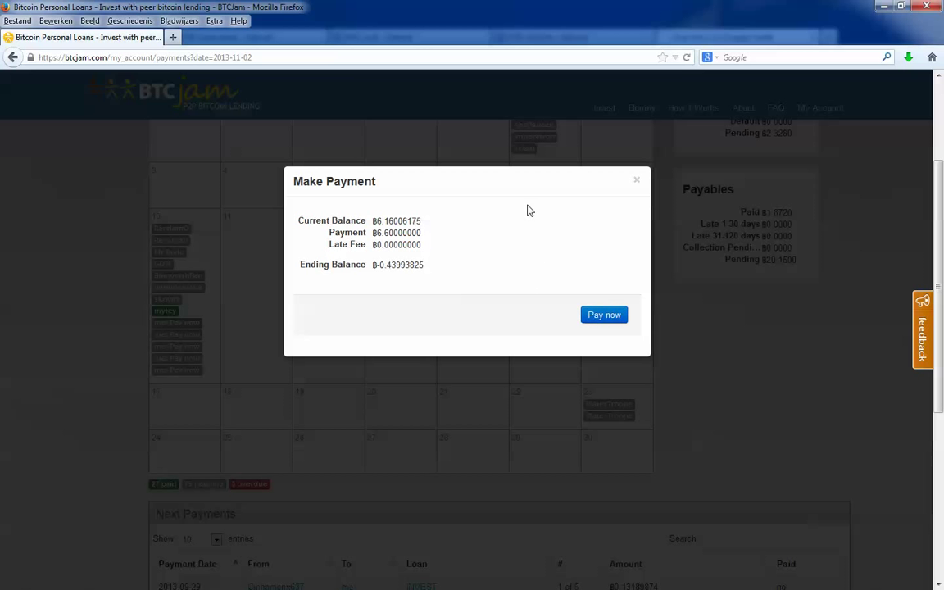
pyautogui.click(638, 181)
# Highlight the 20.1500 BTC payables pending total for November 2013
pyautogui.scroll(4, 626, 236)
pyautogui.scroll(-5, 533, 251)
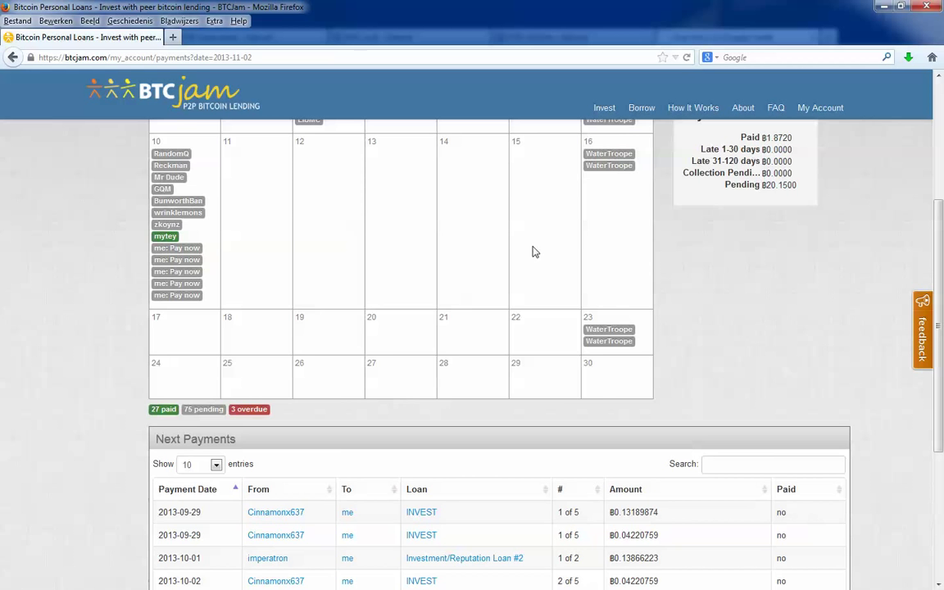
pyautogui.scroll(5, 685, 272)
pyautogui.moveTo(783, 409); pyautogui.dragTo(732, 444)
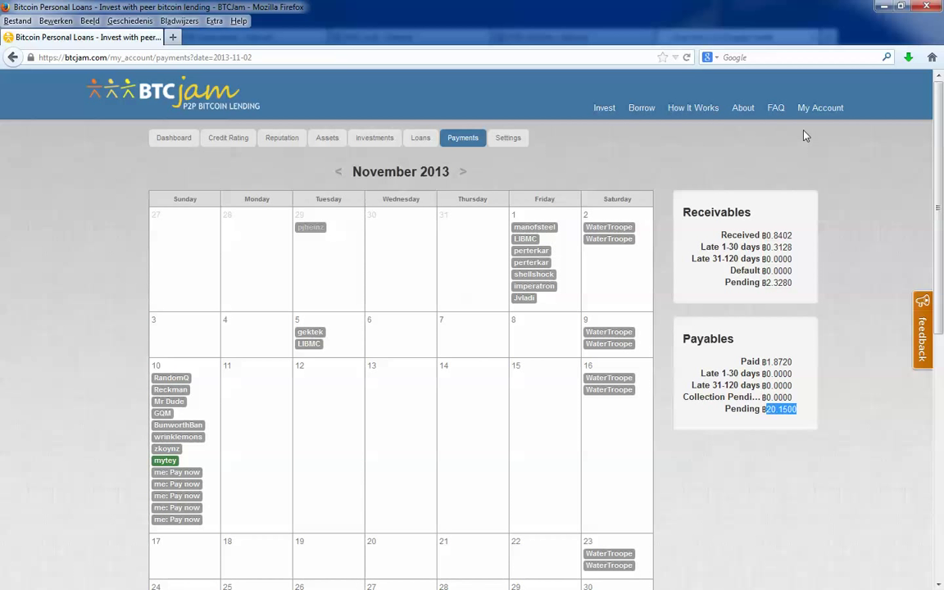
# Reopen the Loans list through the dashboard's My Loans link, showing Reputation Loan #9 Active
pyautogui.click(416, 140)
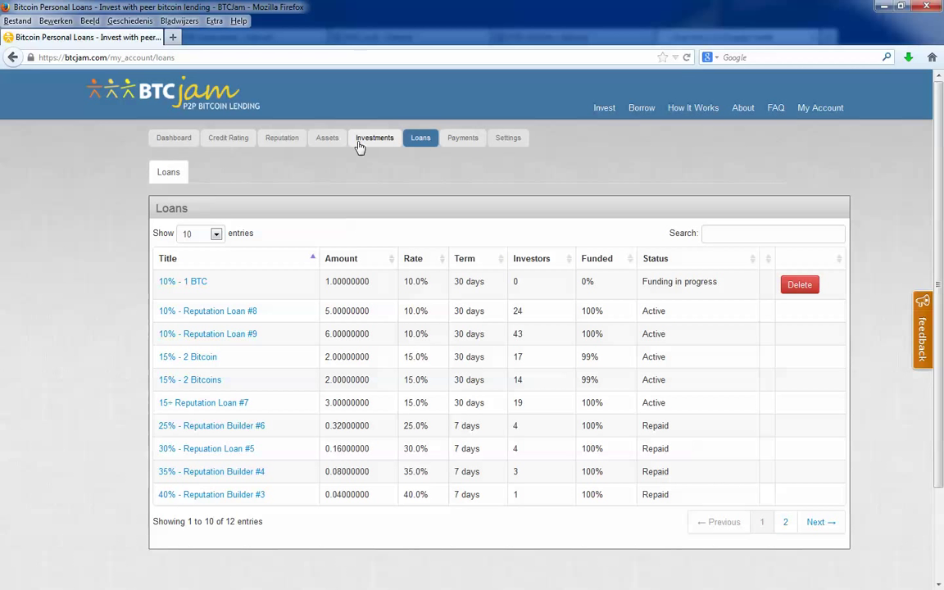
pyautogui.click(813, 119)
pyautogui.click(807, 133)
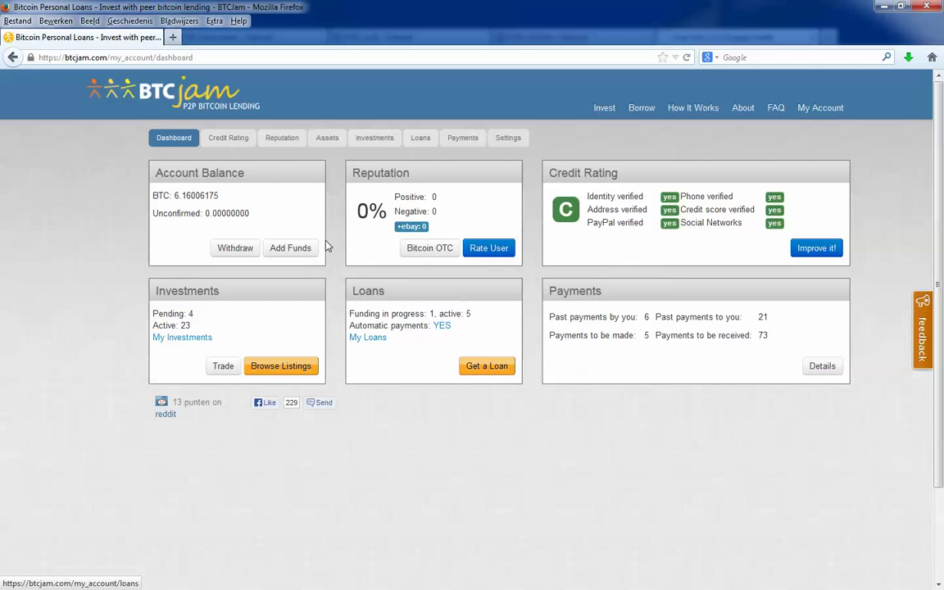
pyautogui.click(375, 337)
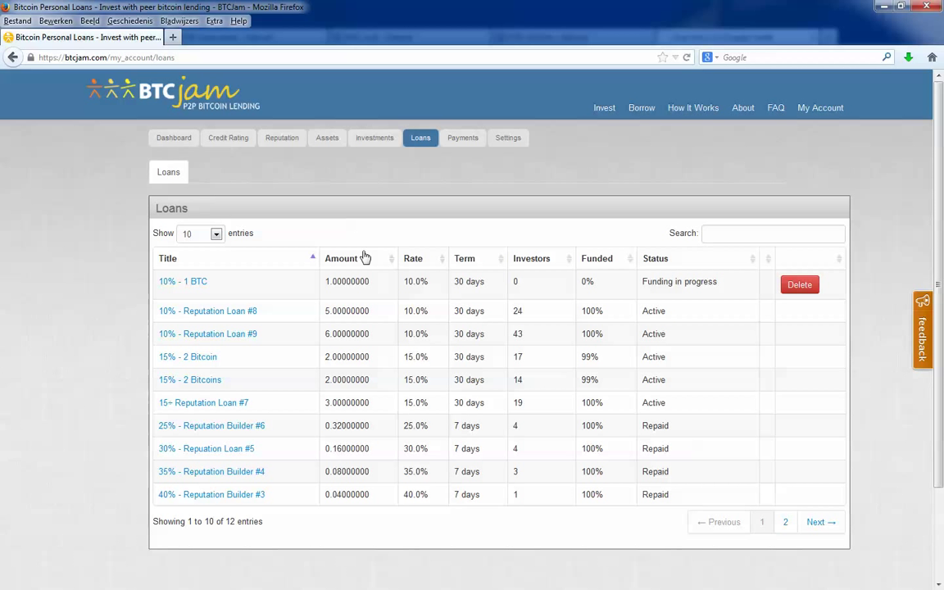